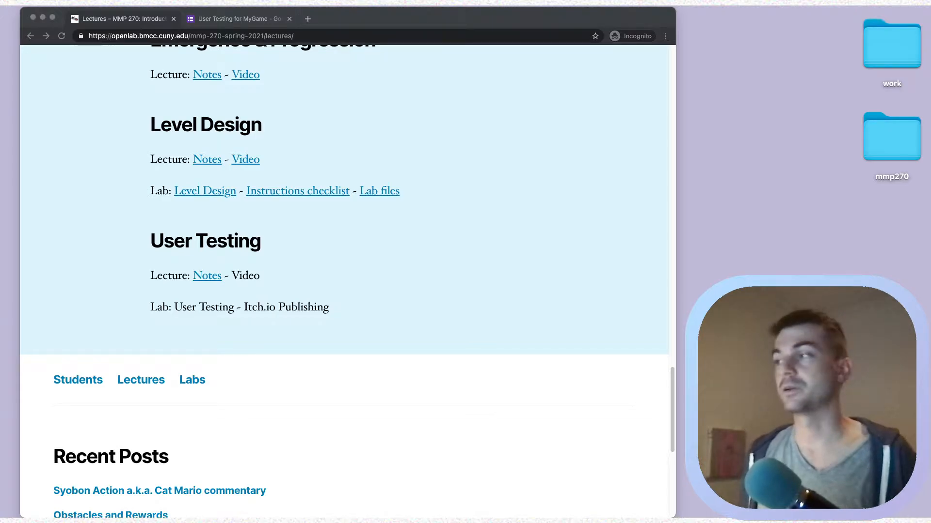
# Open the mmp270 desktop folder and browse to lab-8 > Builds.
pyautogui.click(899, 146)
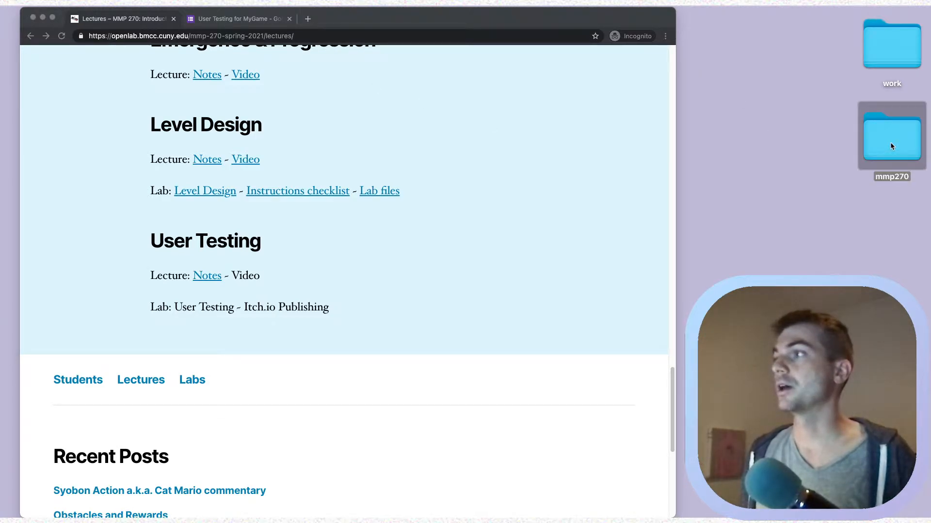
pyautogui.doubleClick(890, 142)
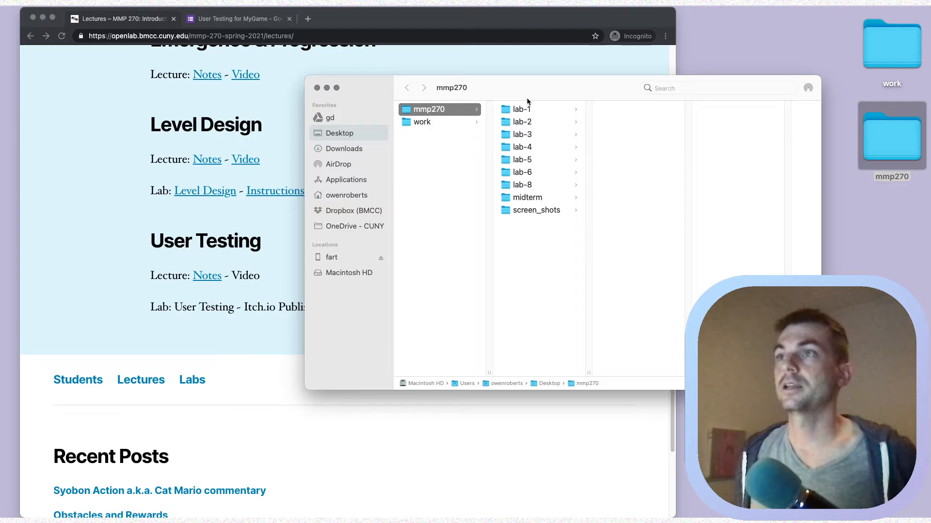
pyautogui.moveTo(527, 98); pyautogui.dragTo(389, 47)
pyautogui.click(412, 147)
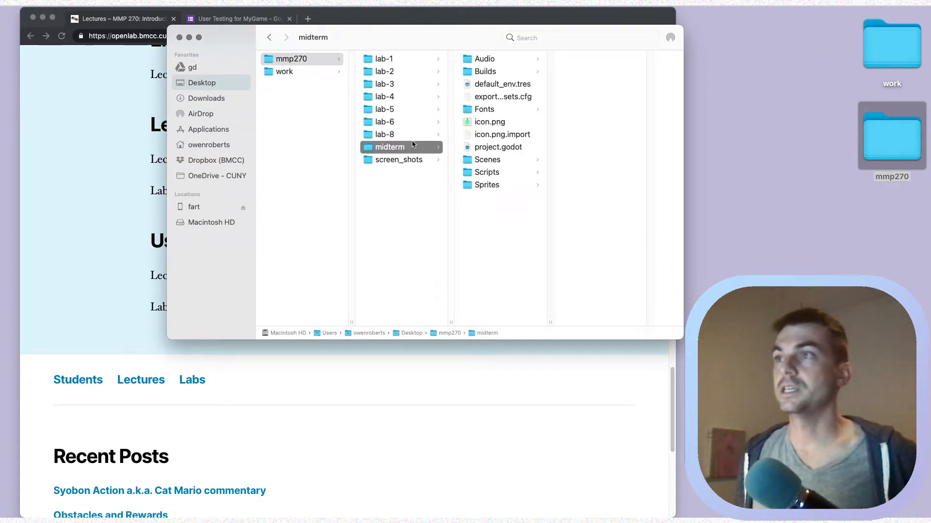
pyautogui.click(418, 136)
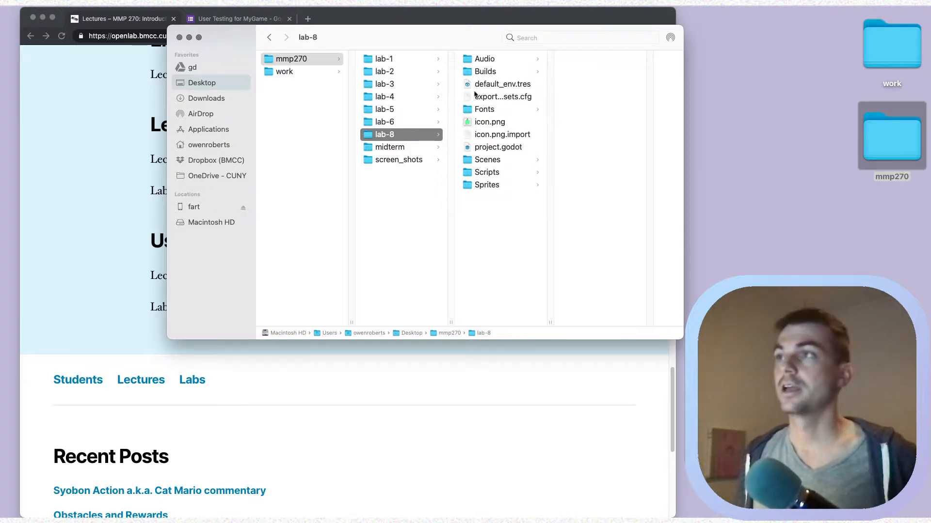
pyautogui.click(489, 73)
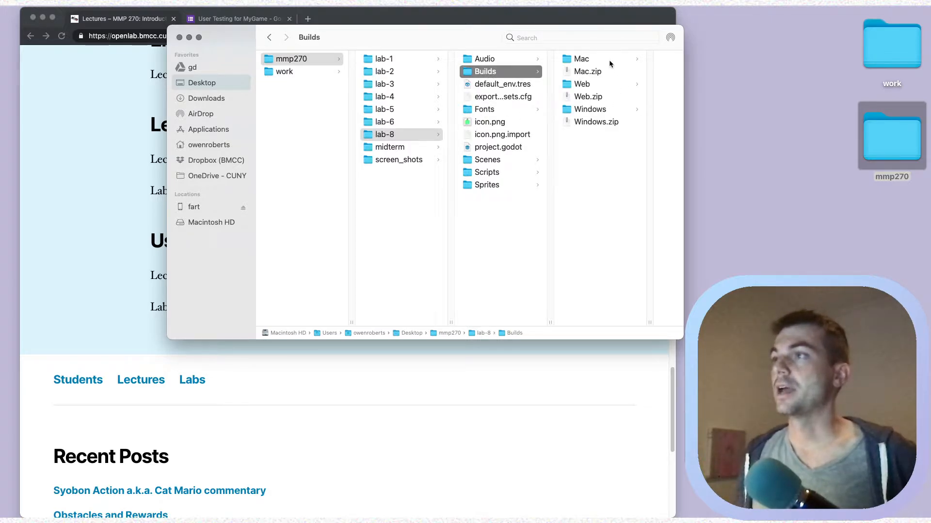
# Check the Mac, Web and Windows builds, then move Web.zip to the Trash.
pyautogui.click(582, 59)
pyautogui.click(544, 86)
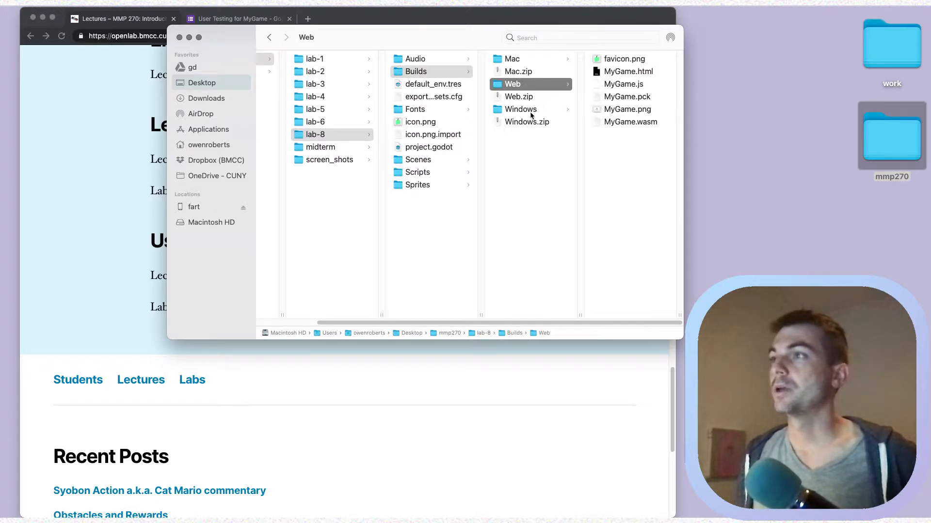
pyautogui.click(529, 110)
pyautogui.click(520, 97)
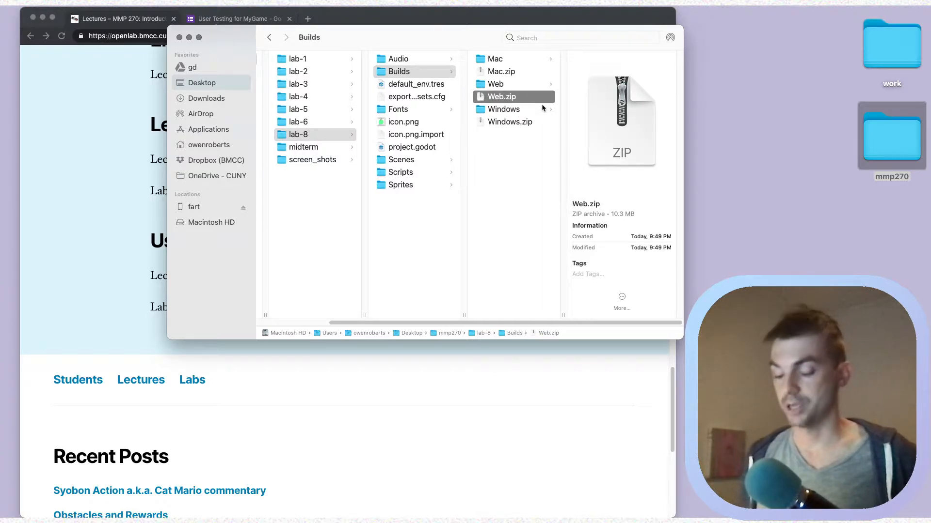
pyautogui.press('super+BackSpace')
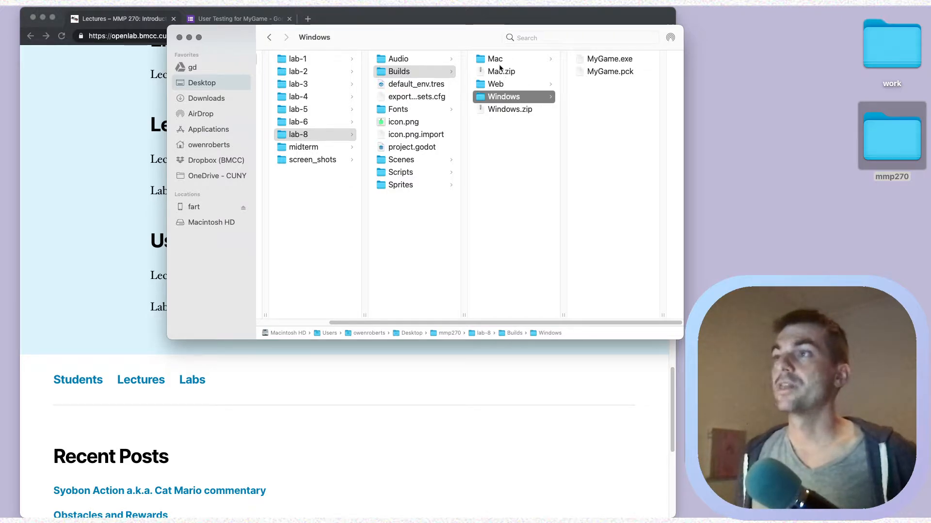
# Review the Mac and Windows build folders and select Windows.zip.
pyautogui.moveTo(478, 46); pyautogui.dragTo(449, 46)
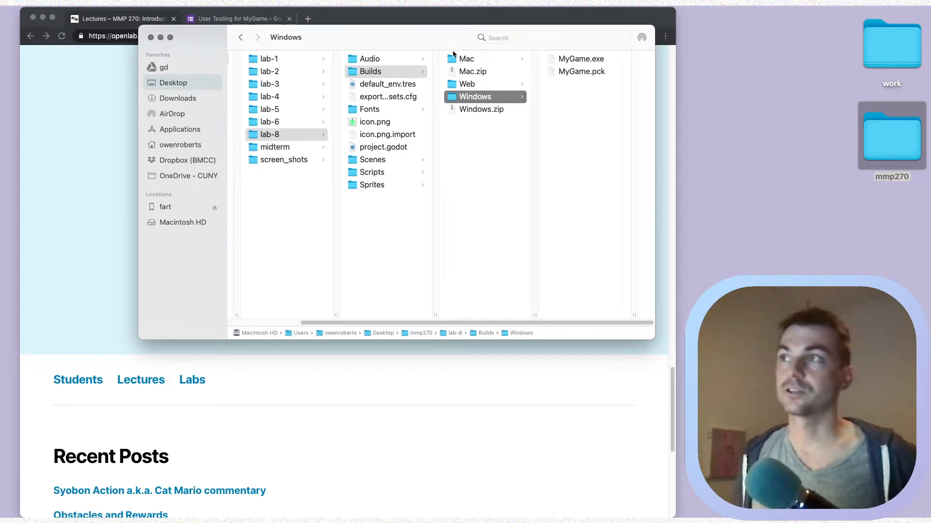
pyautogui.click(458, 58)
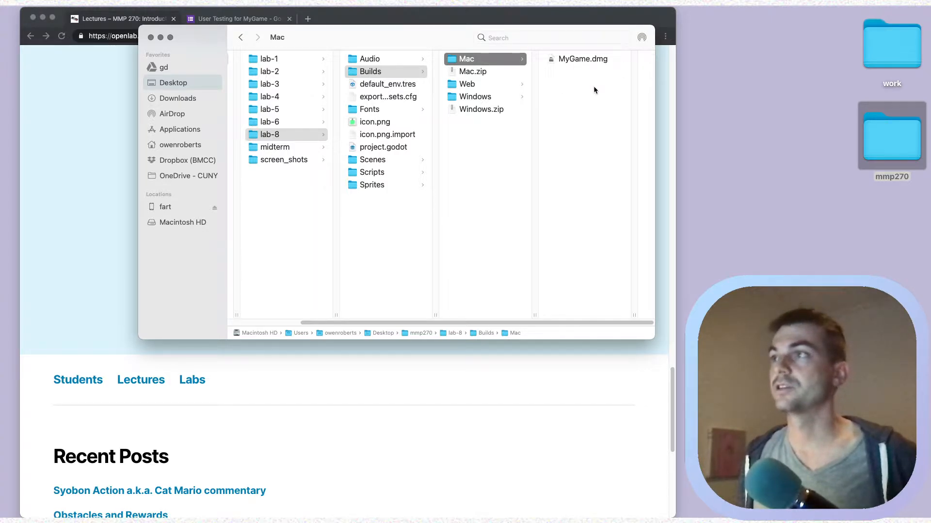
pyautogui.click(490, 72)
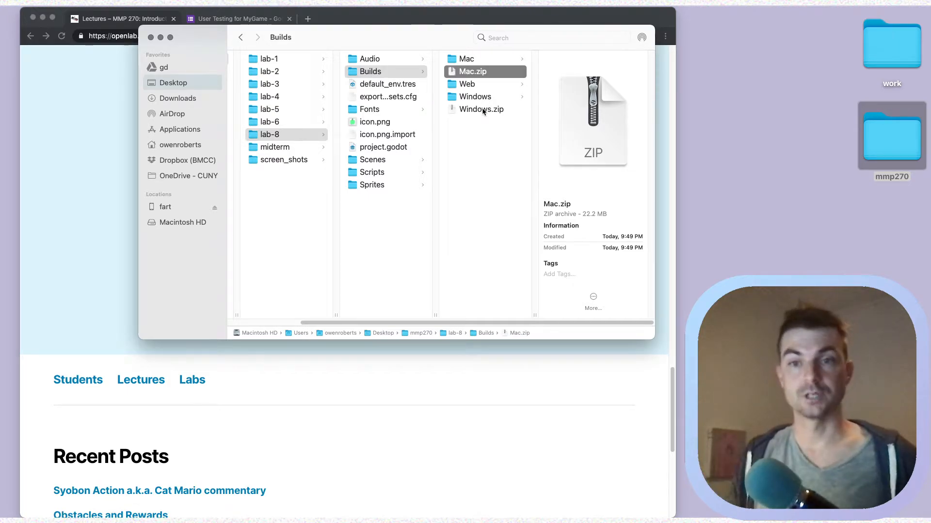
pyautogui.click(472, 98)
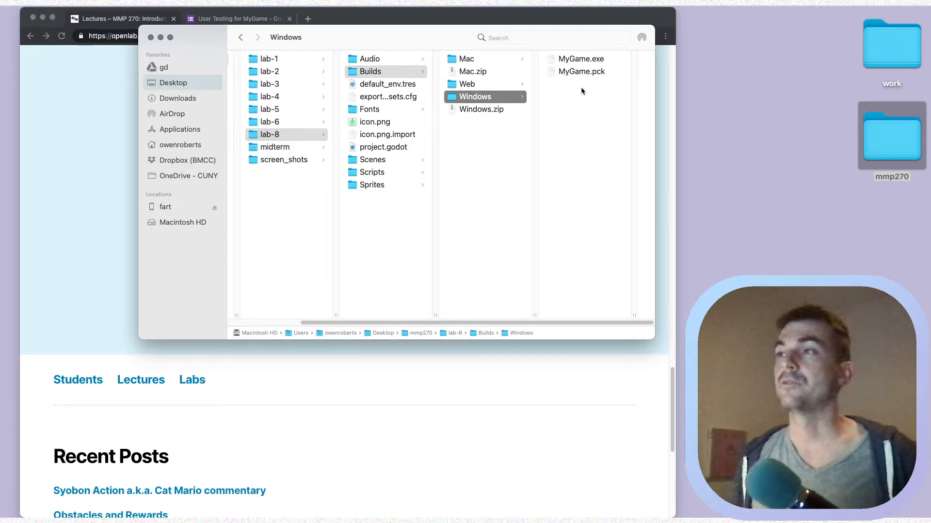
pyautogui.click(493, 150)
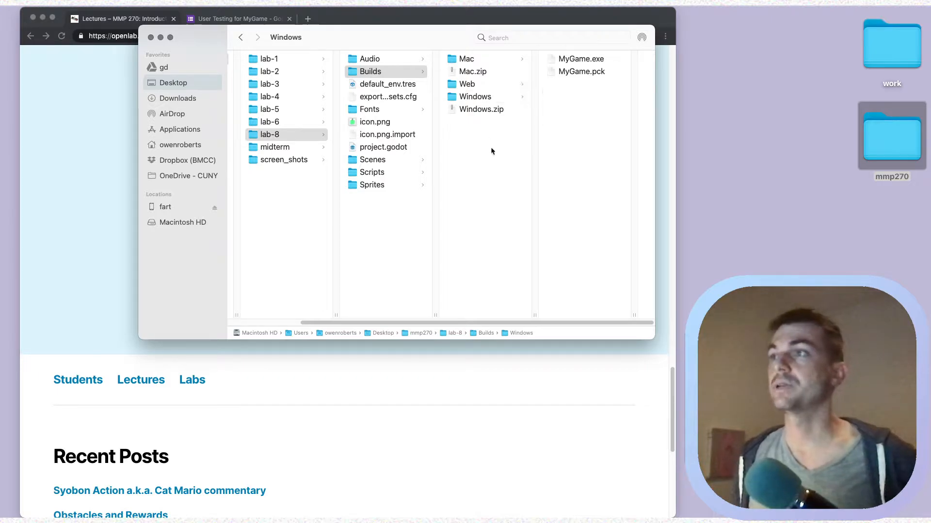
pyautogui.click(494, 100)
pyautogui.rightClick(469, 97)
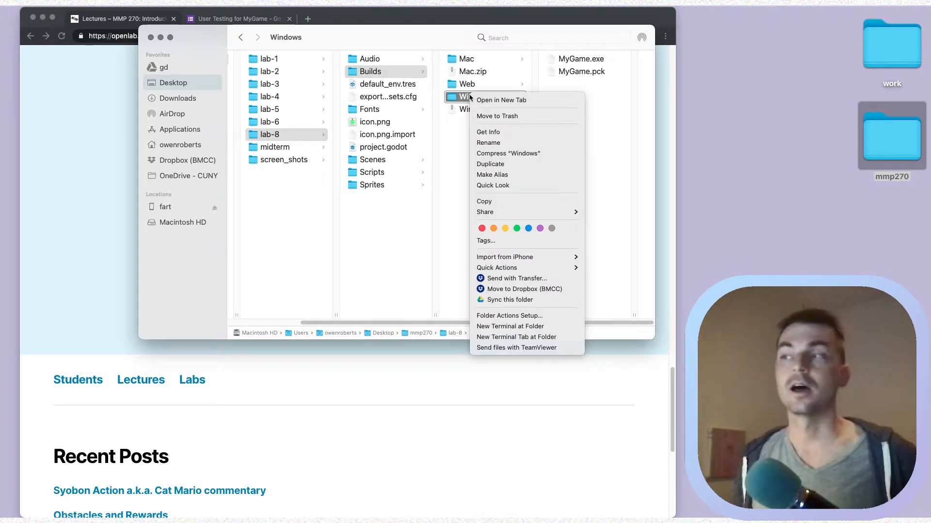
pyautogui.click(466, 128)
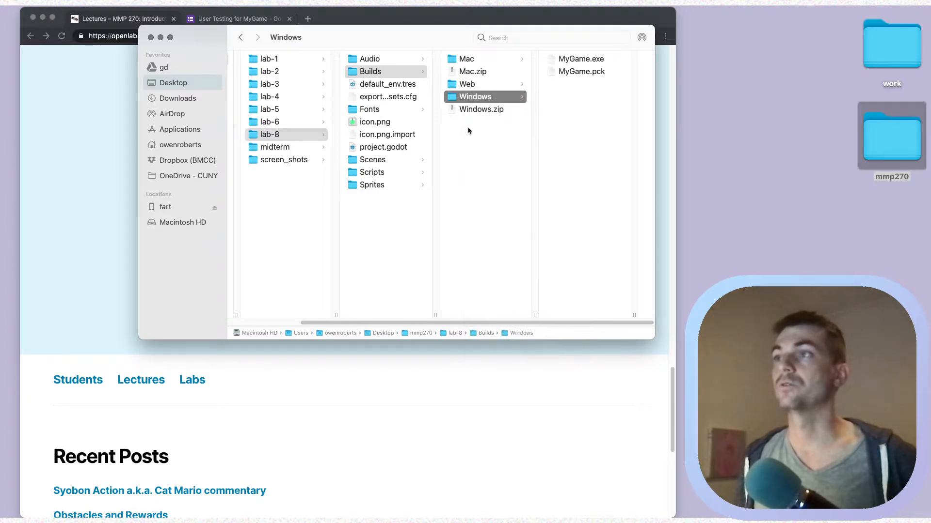
pyautogui.click(484, 110)
# Open the Web build folder and select MyGame.html.
pyautogui.click(483, 83)
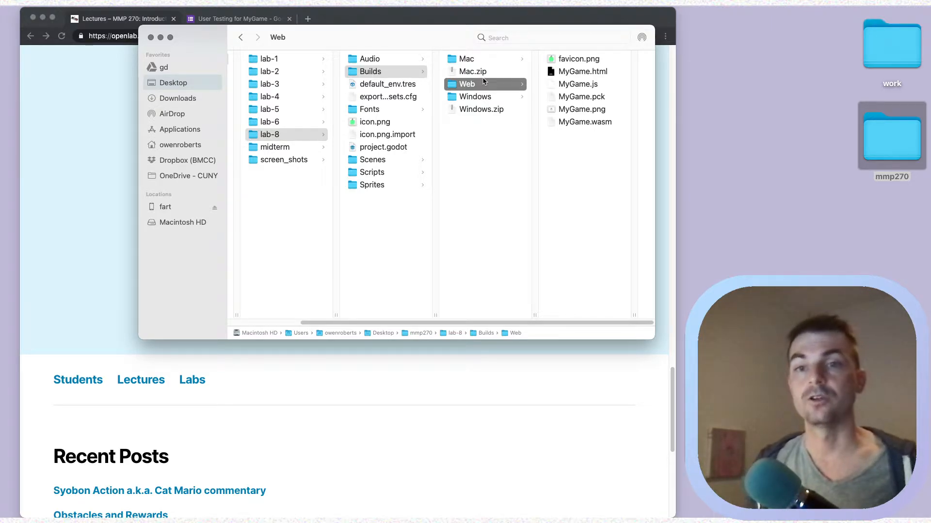
pyautogui.press('Right')
pyautogui.press('Down')
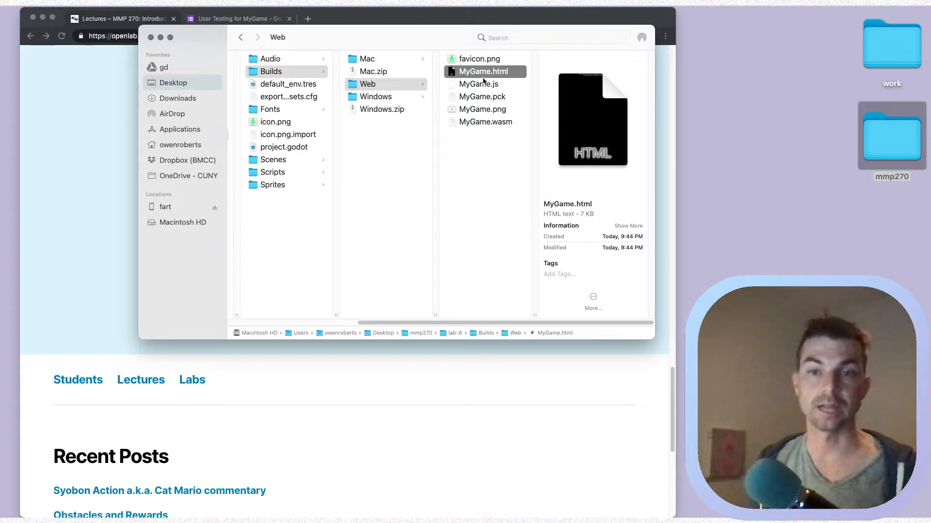
# Rename MyGame.html to index.html.
pyautogui.press('Return')
pyautogui.write('index')
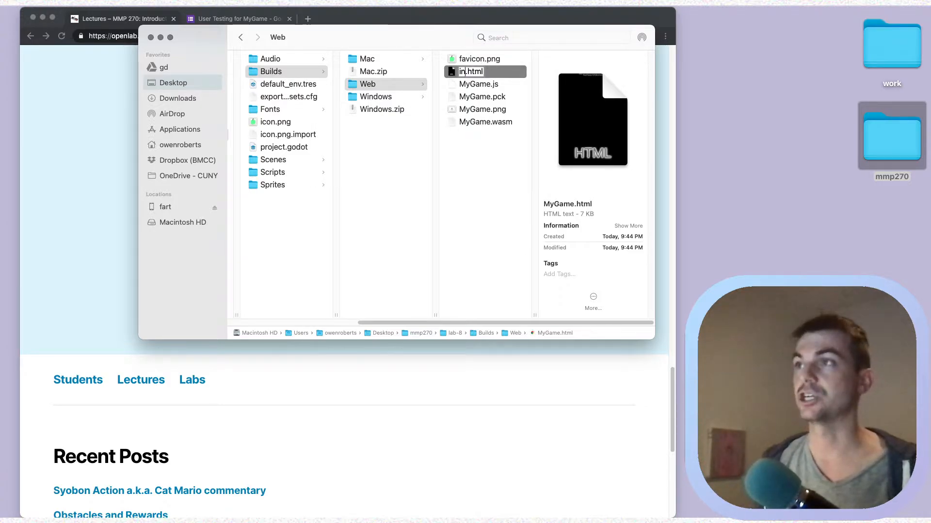
pyautogui.press('Return')
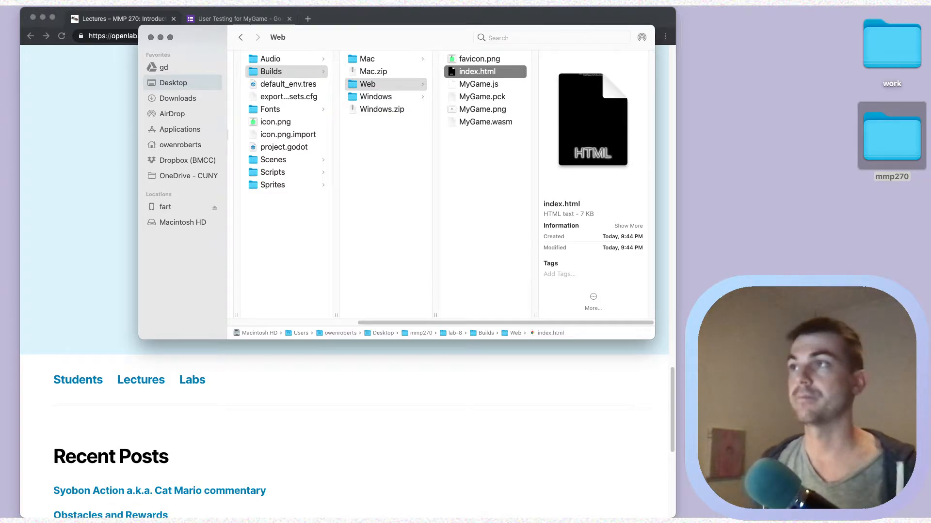
# Compress the Web folder into a new Web.zip and close the extra Finder window.
pyautogui.press('Left')
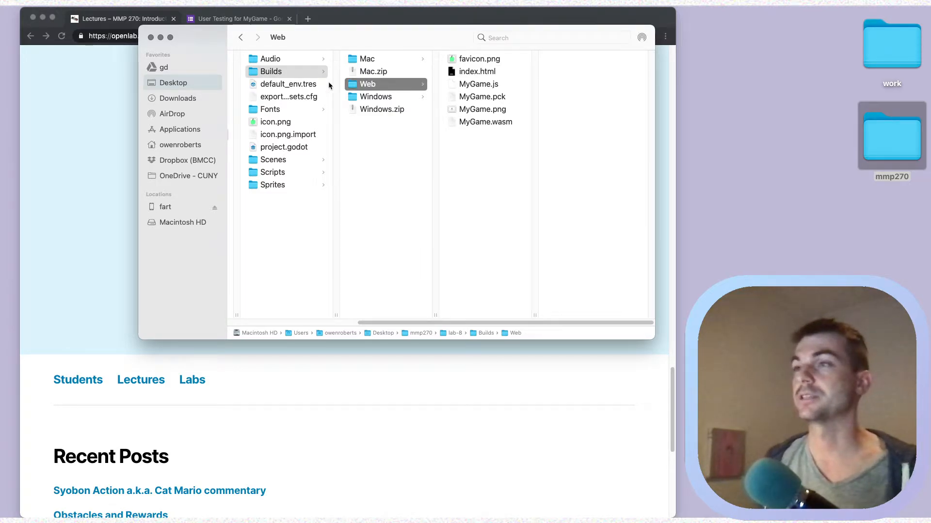
pyautogui.rightClick(370, 86)
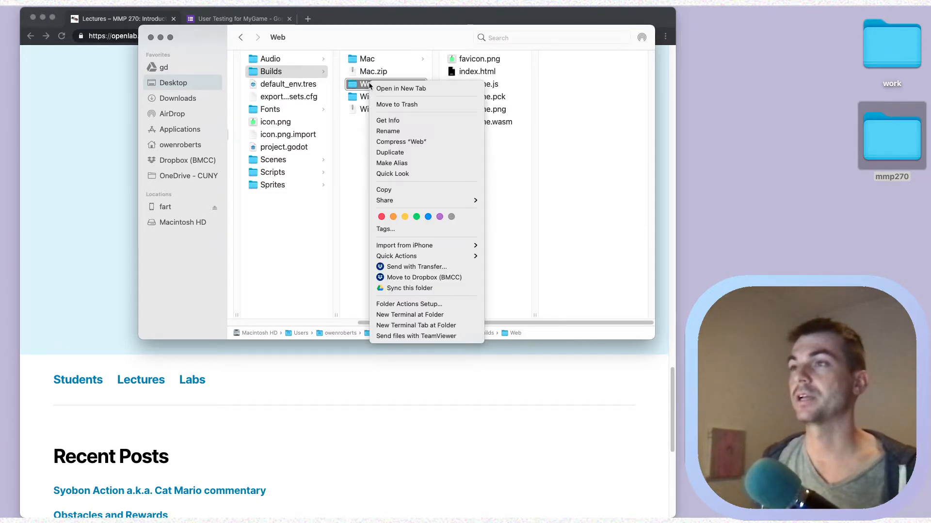
pyautogui.click(415, 142)
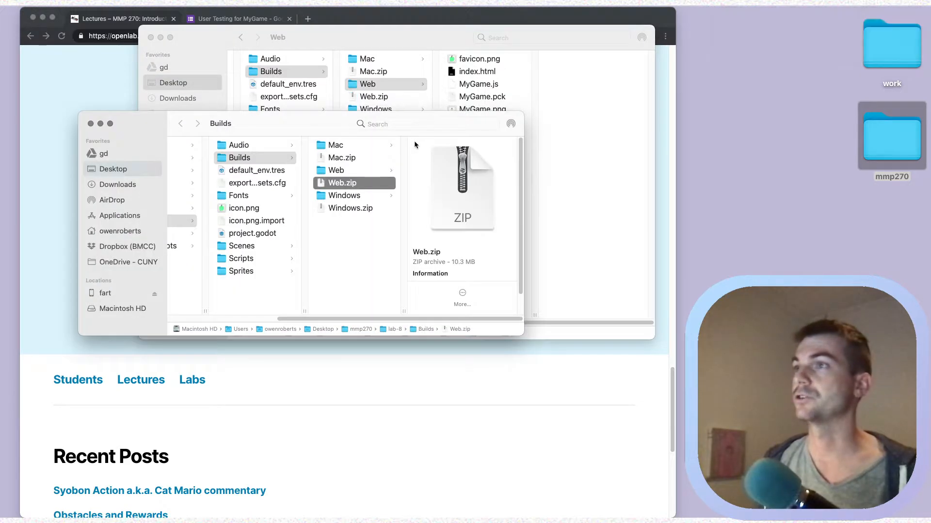
pyautogui.click(91, 124)
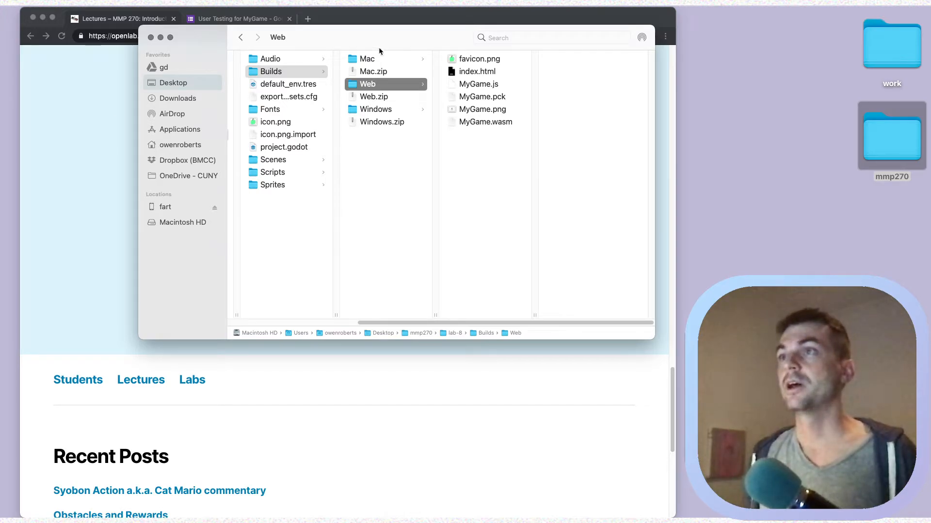
pyautogui.moveTo(379, 48); pyautogui.dragTo(384, 67)
# Load itch.io in a new Chrome tab and log out from the account menu.
pyautogui.click(352, 36)
pyautogui.click(307, 19)
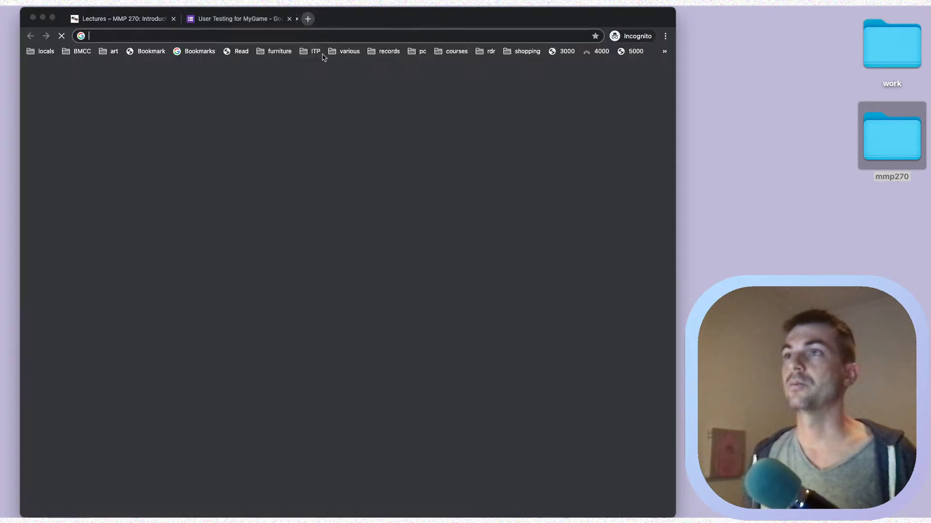
pyautogui.write('itch')
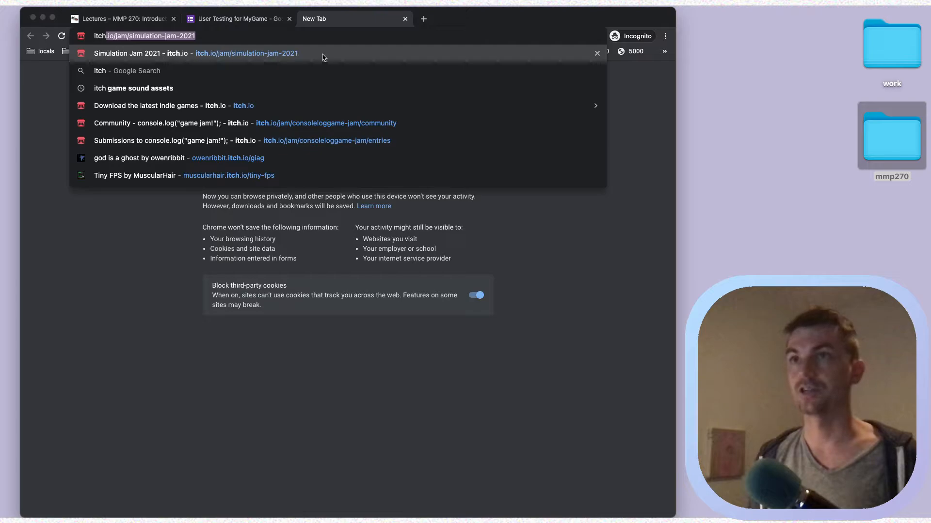
pyautogui.write('.io')
pyautogui.press('Return')
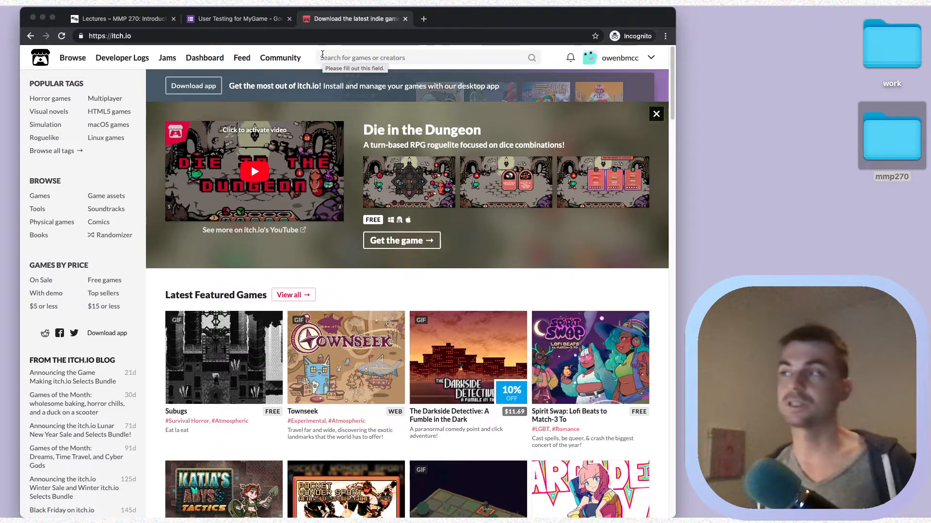
pyautogui.click(651, 57)
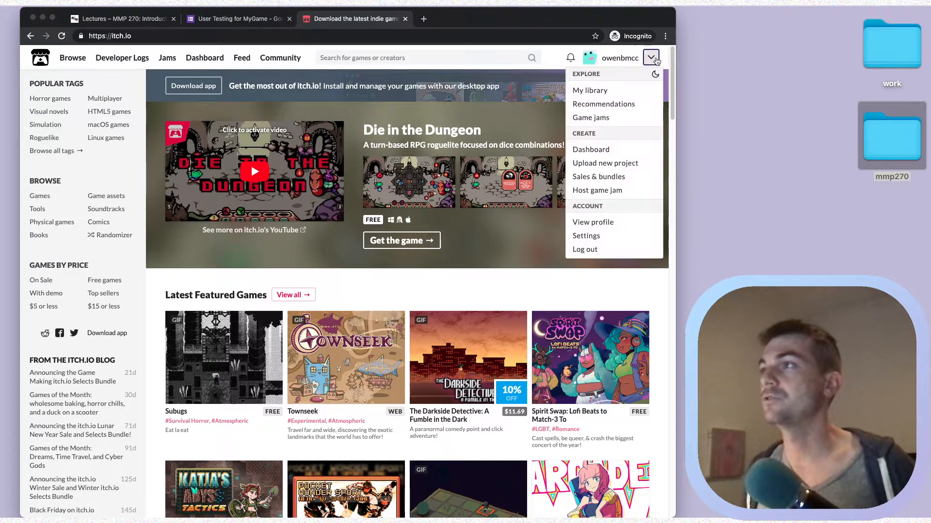
pyautogui.click(585, 249)
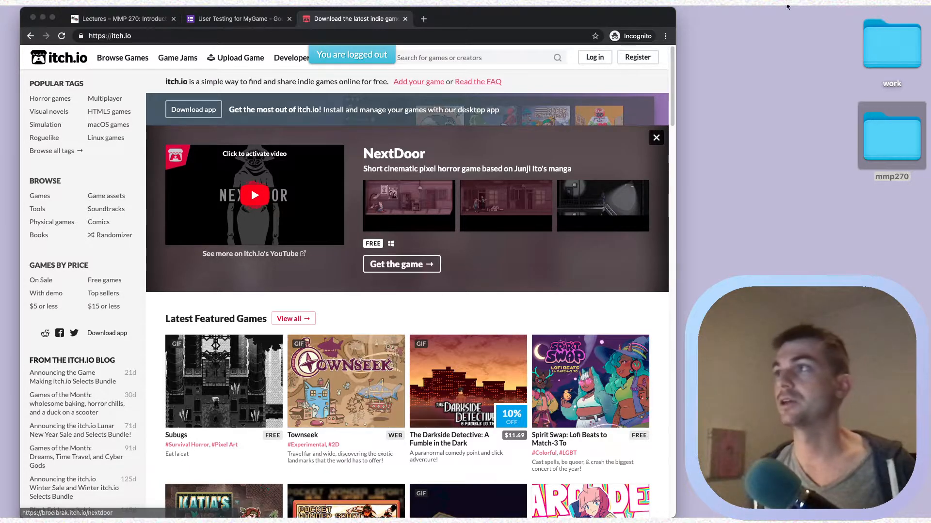
# On the login page, fill in the saved username and the account password.
pyautogui.click(594, 58)
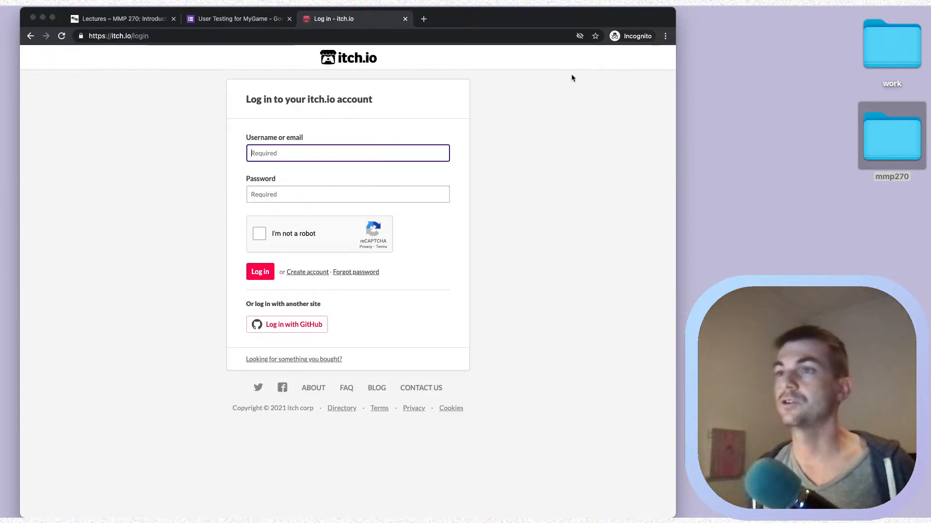
pyautogui.click(369, 157)
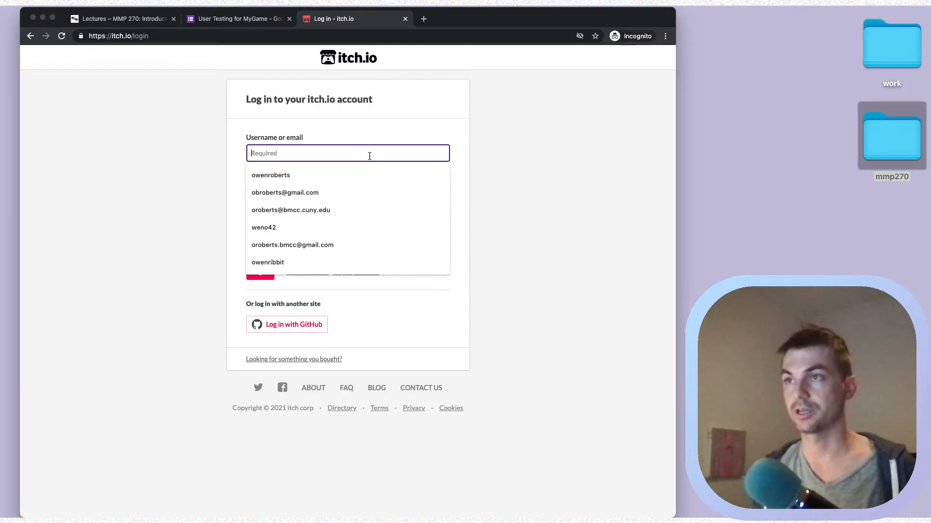
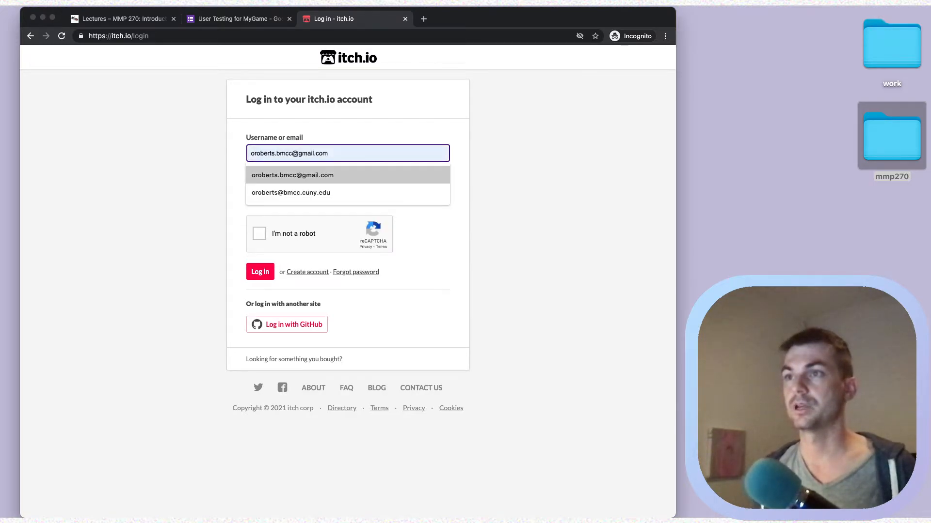
pyautogui.press('Down')
pyautogui.press('Return')
pyautogui.click(268, 200)
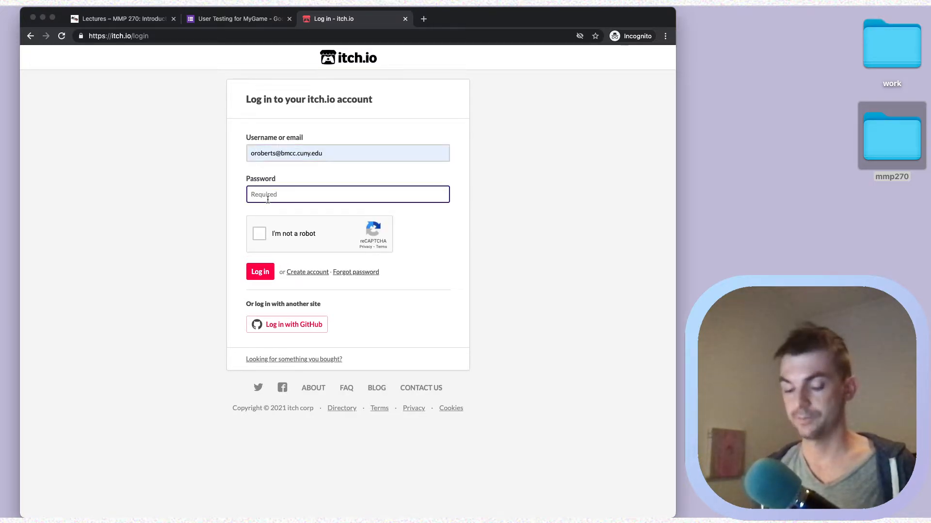
pyautogui.write('••')
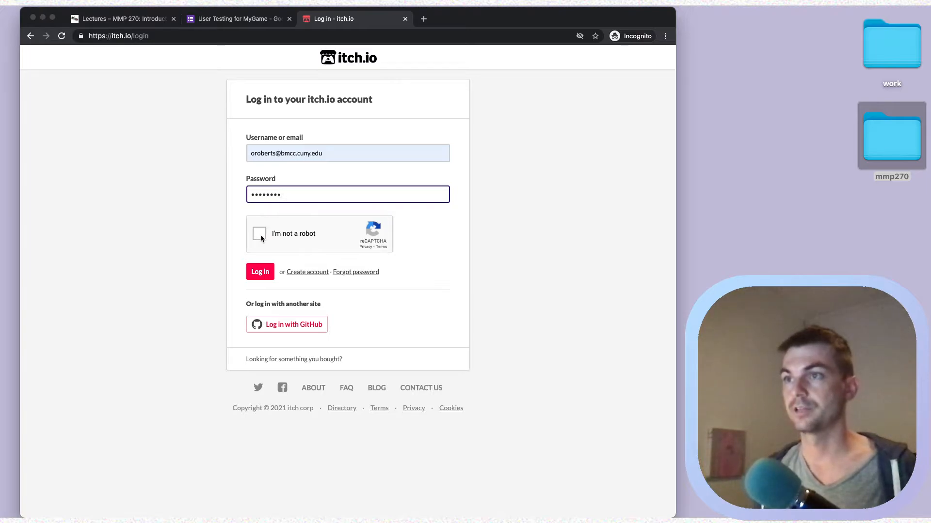
# Start the 'I'm not a robot' check and solve the first two vehicle image challenges.
pyautogui.click(260, 236)
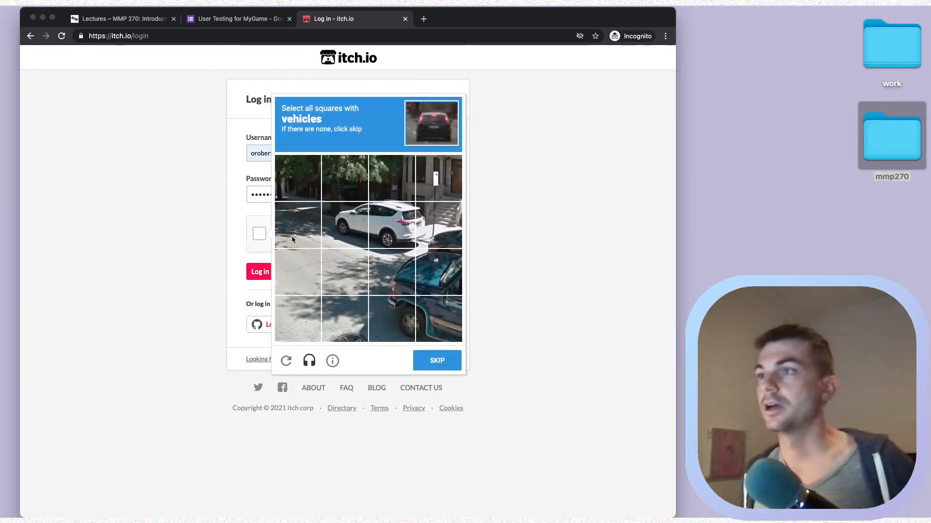
pyautogui.click(344, 226)
pyautogui.click(391, 178)
pyautogui.click(391, 225)
pyautogui.click(441, 231)
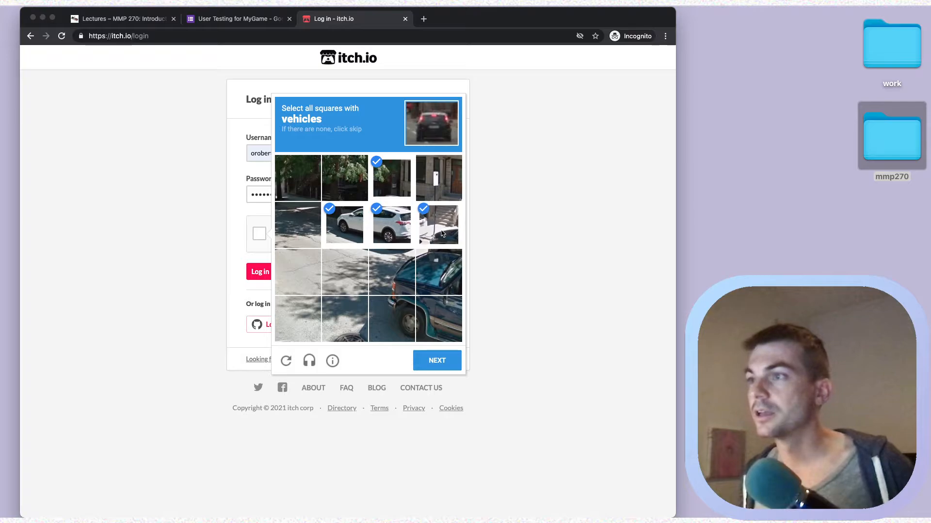
pyautogui.click(439, 272)
pyautogui.click(391, 272)
pyautogui.click(392, 319)
pyautogui.click(439, 319)
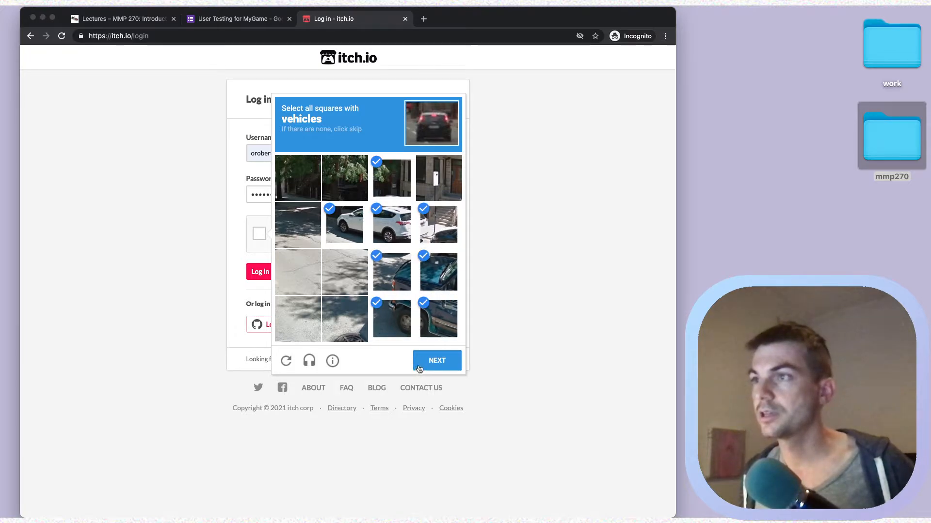
pyautogui.click(427, 364)
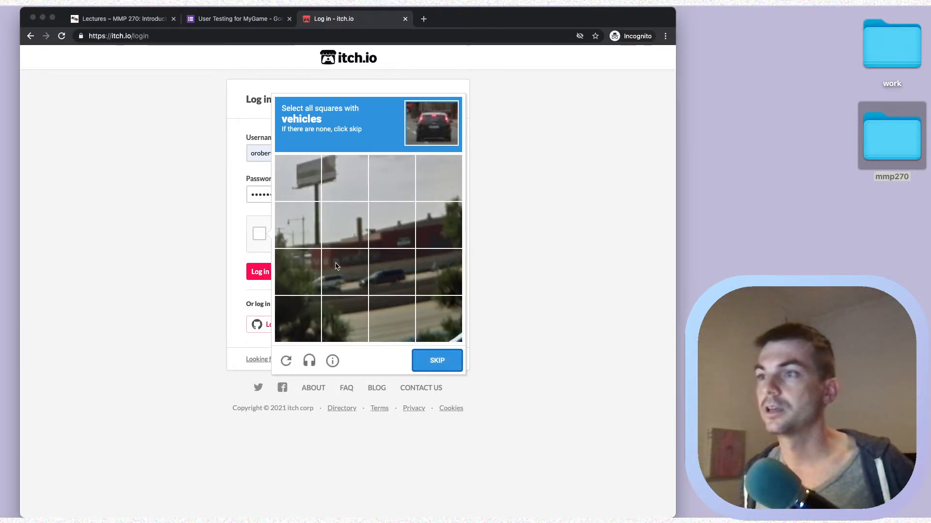
pyautogui.click(337, 266)
pyautogui.click(298, 269)
pyautogui.click(387, 269)
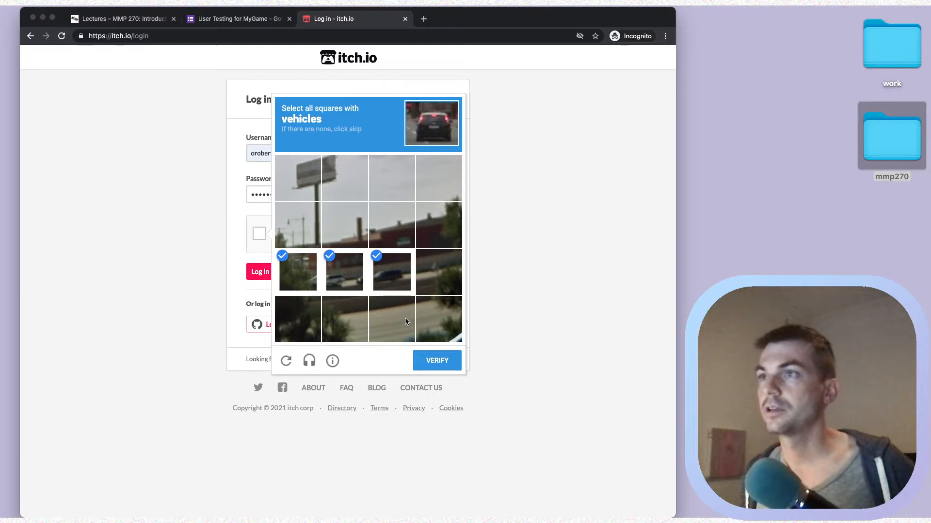
pyautogui.click(430, 363)
# Select every fire hydrant image and submit the challenge.
pyautogui.click(310, 189)
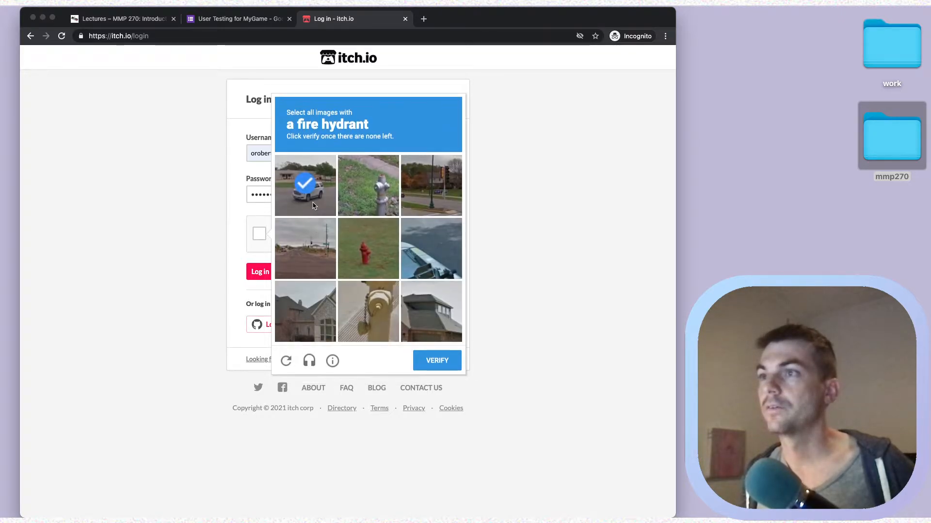
pyautogui.click(360, 240)
pyautogui.click(365, 188)
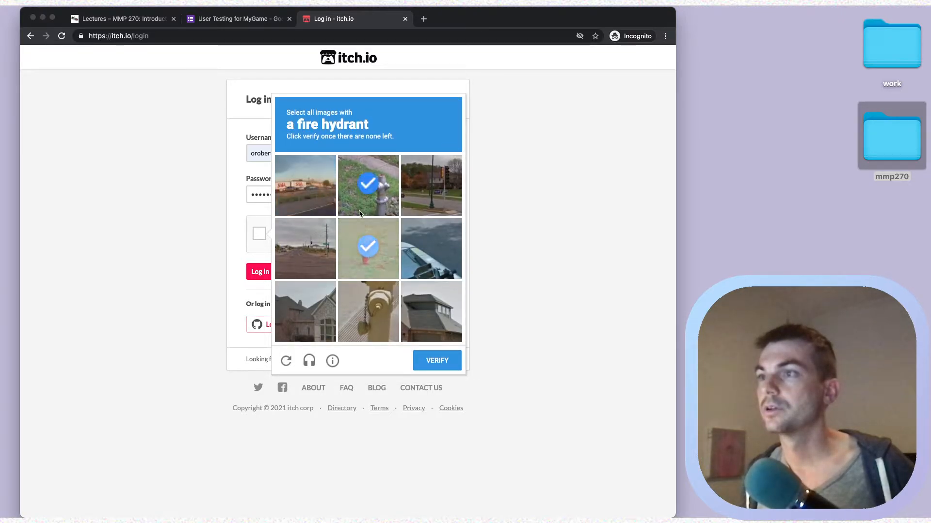
pyautogui.click(367, 297)
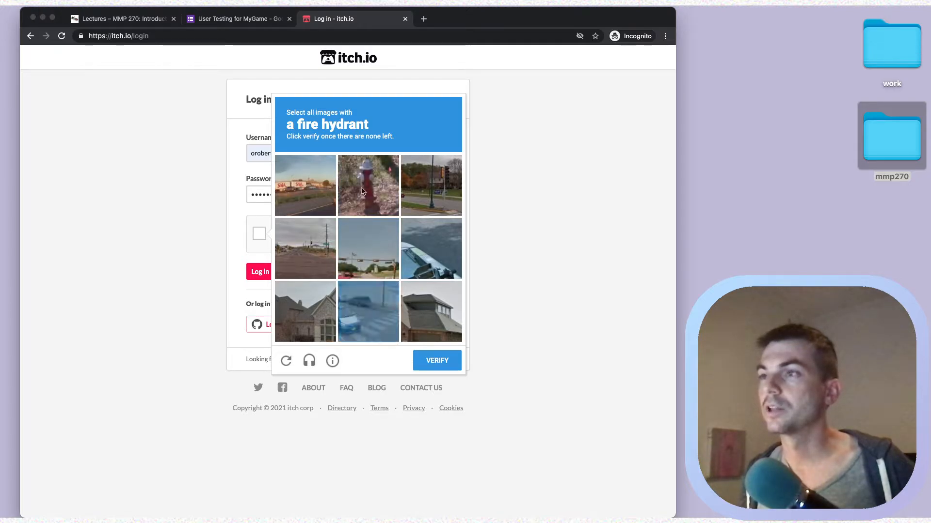
pyautogui.click(367, 186)
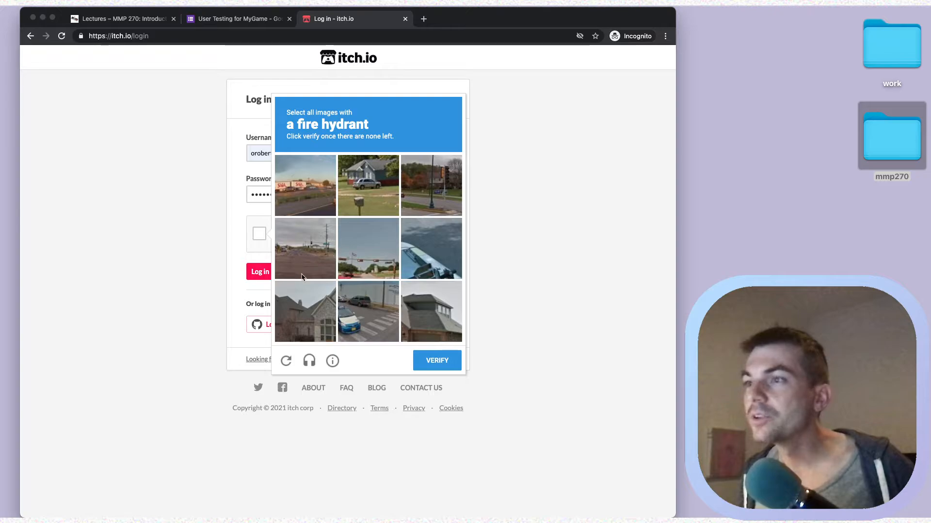
pyautogui.click(437, 361)
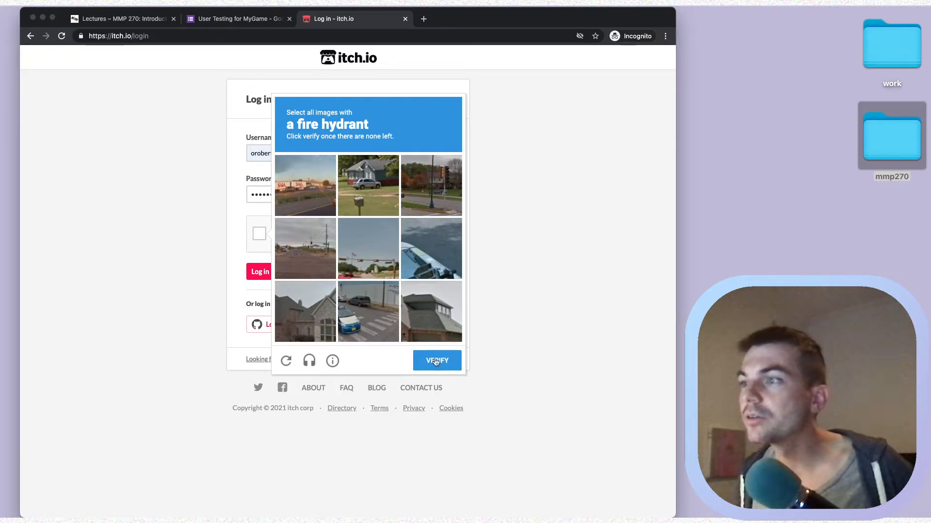
# Solve the remaining vehicle challenges and log in to itch.io.
pyautogui.click(298, 218)
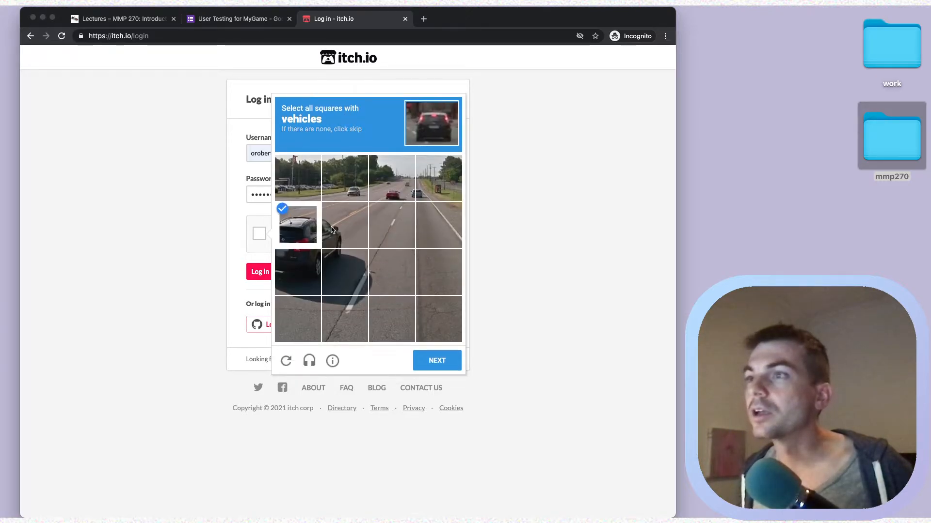
pyautogui.click(345, 225)
pyautogui.click(345, 272)
pyautogui.click(298, 272)
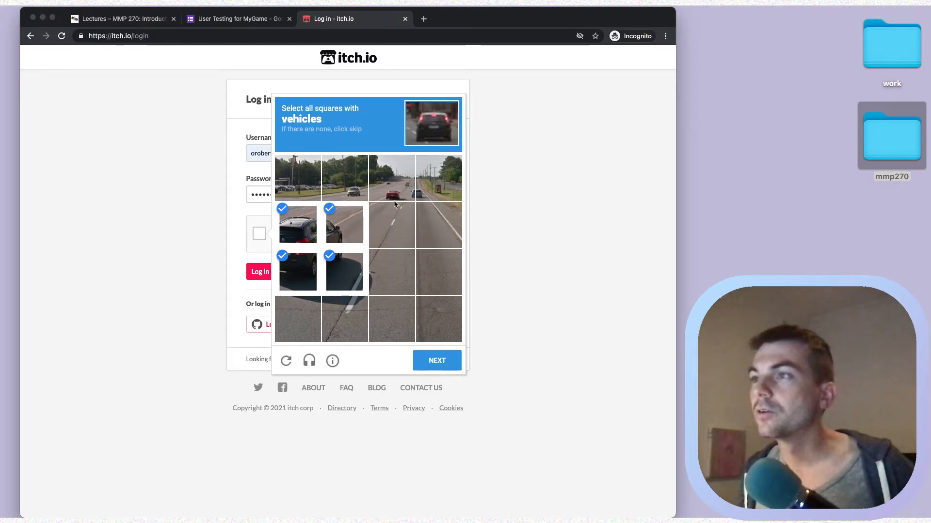
pyautogui.click(394, 183)
pyautogui.click(345, 183)
pyautogui.click(429, 193)
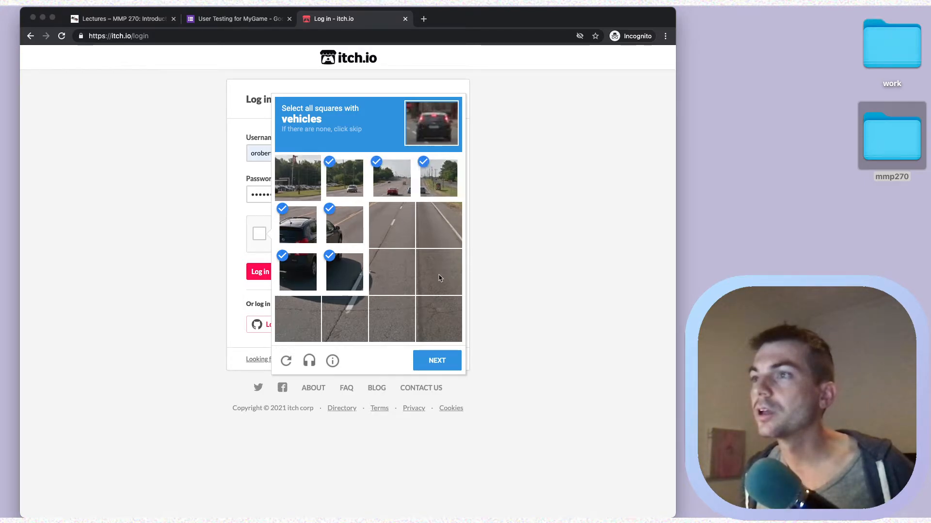
pyautogui.click(306, 173)
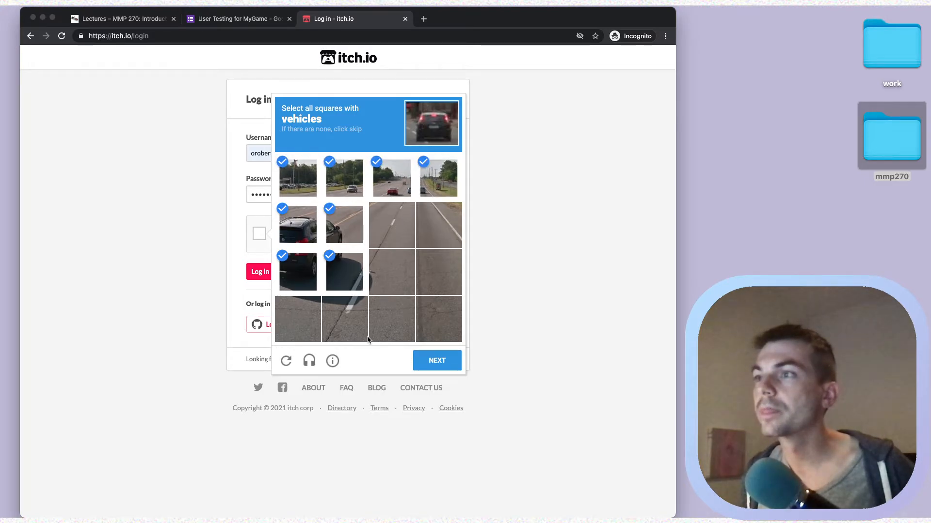
pyautogui.click(425, 369)
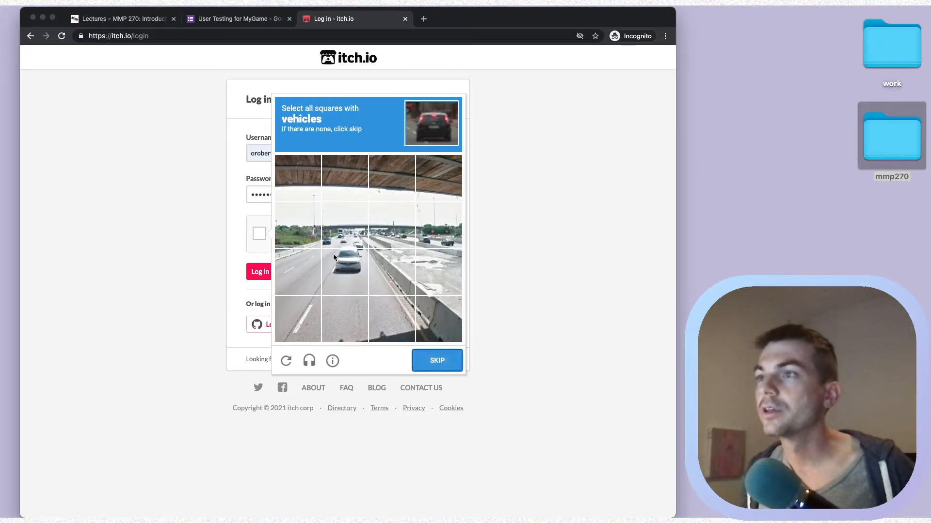
pyautogui.click(339, 264)
pyautogui.click(341, 227)
pyautogui.click(298, 229)
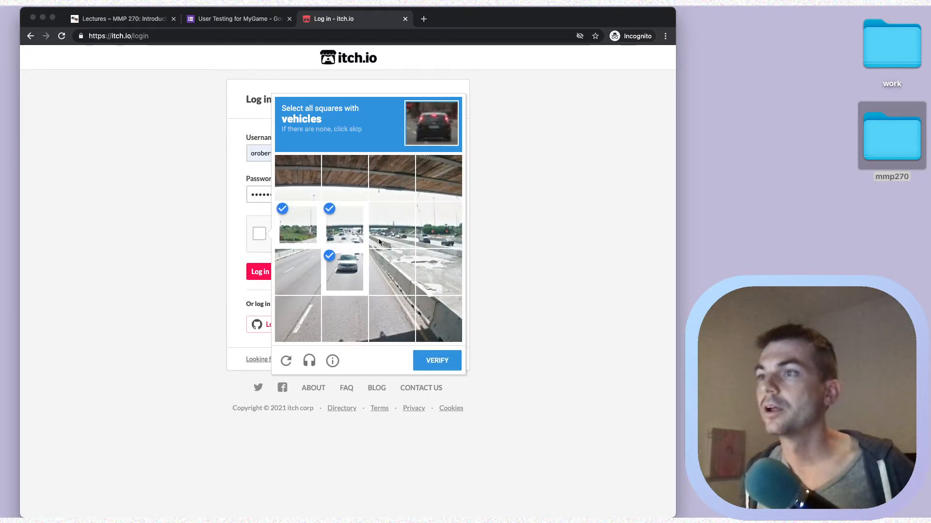
pyautogui.click(411, 237)
pyautogui.click(438, 228)
pyautogui.click(426, 366)
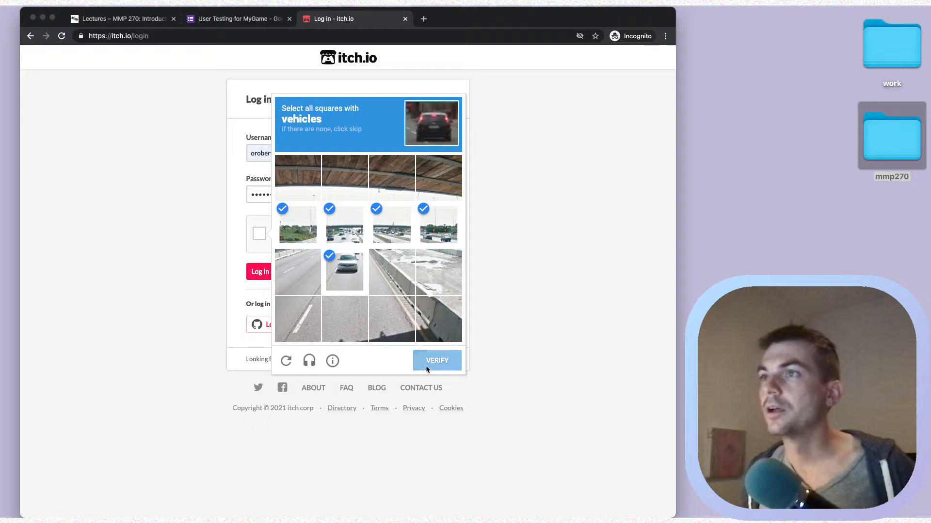
pyautogui.click(267, 271)
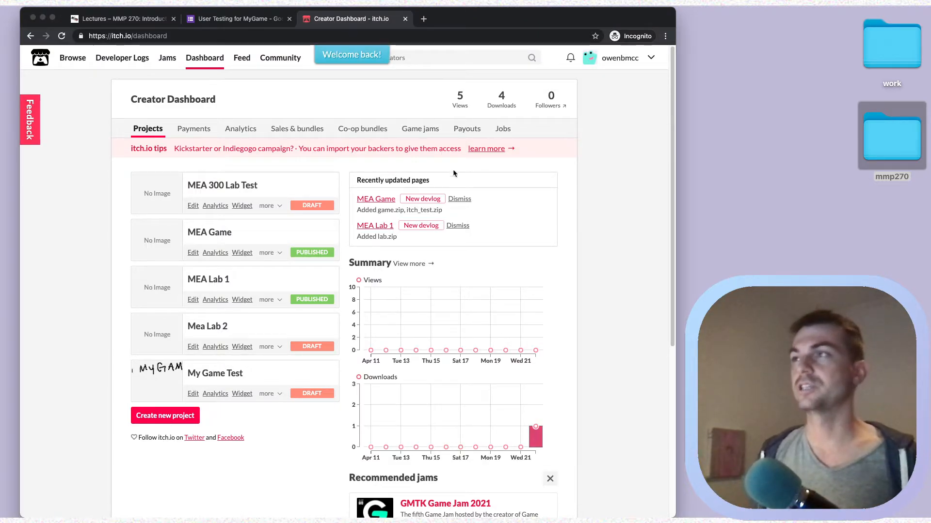
# Visit the public profile, return to the Dashboard, and choose Upload new project.
pyautogui.click(619, 58)
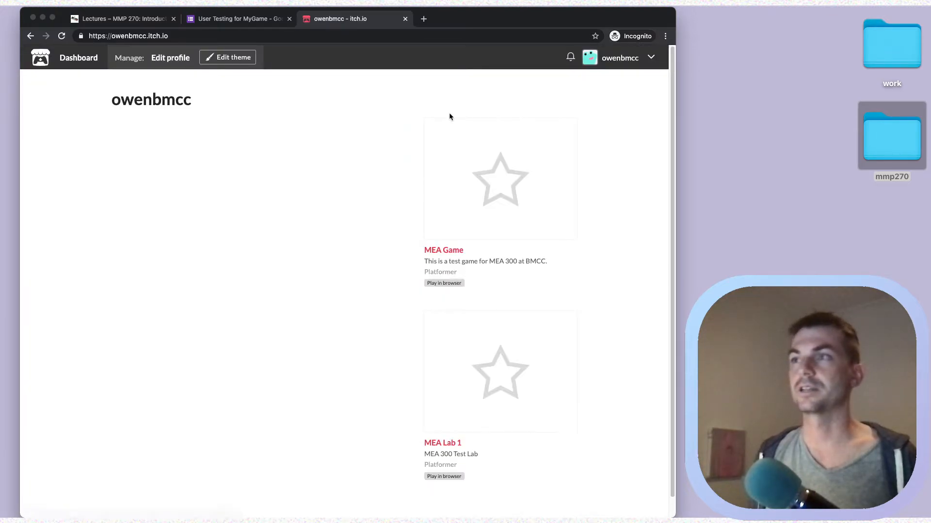
pyautogui.click(89, 64)
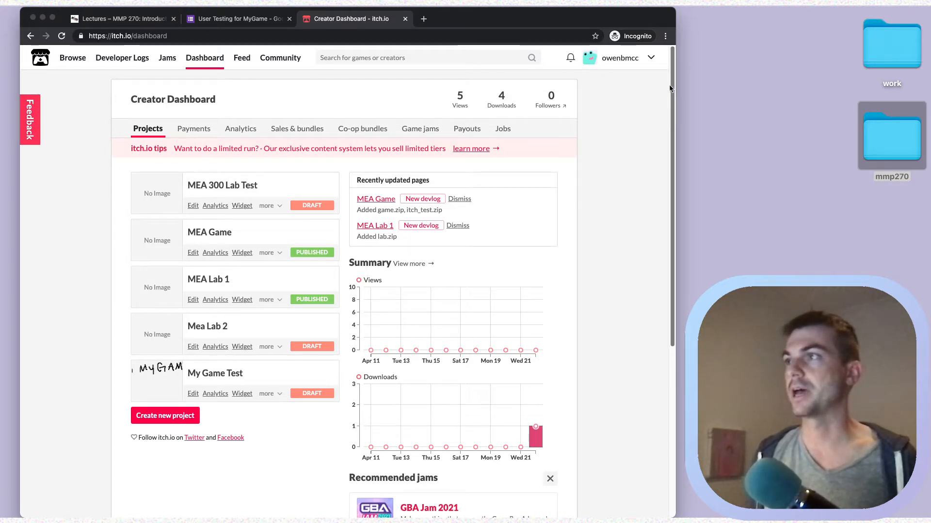
pyautogui.click(652, 59)
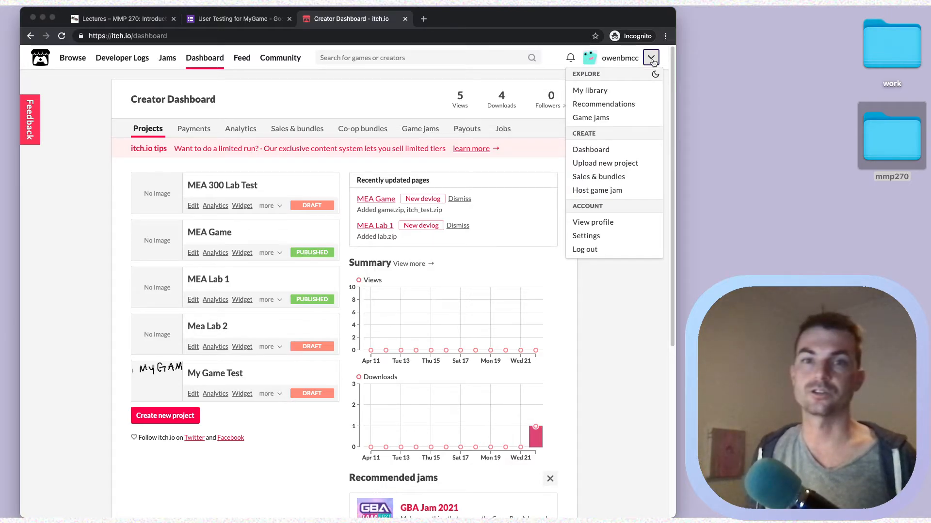
pyautogui.click(624, 164)
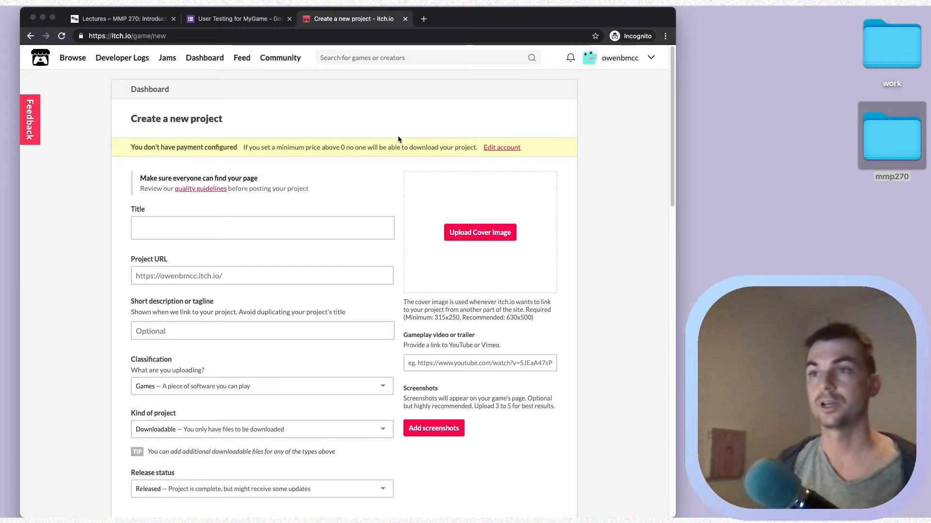
# Enter 'My Game' as the project title.
pyautogui.click(257, 236)
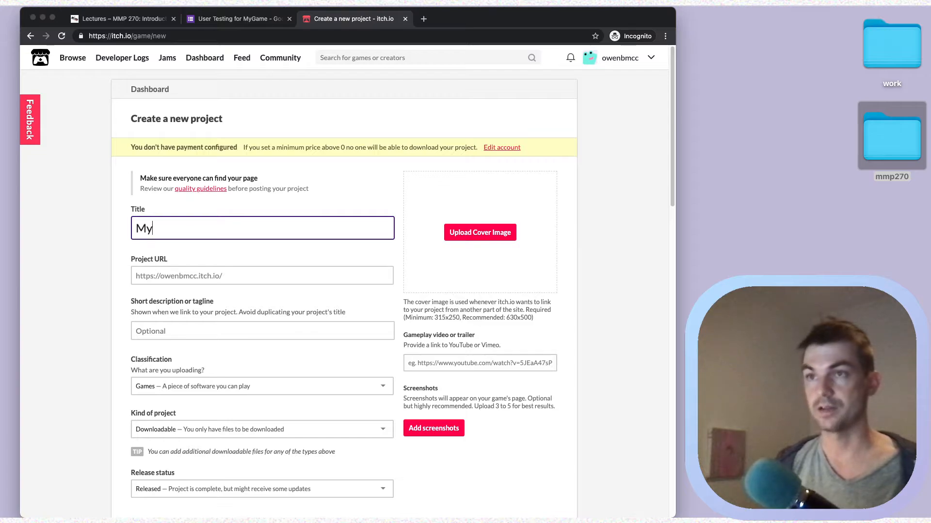
pyautogui.write('game')
pyautogui.press('BackSpace')
pyautogui.write('Game')
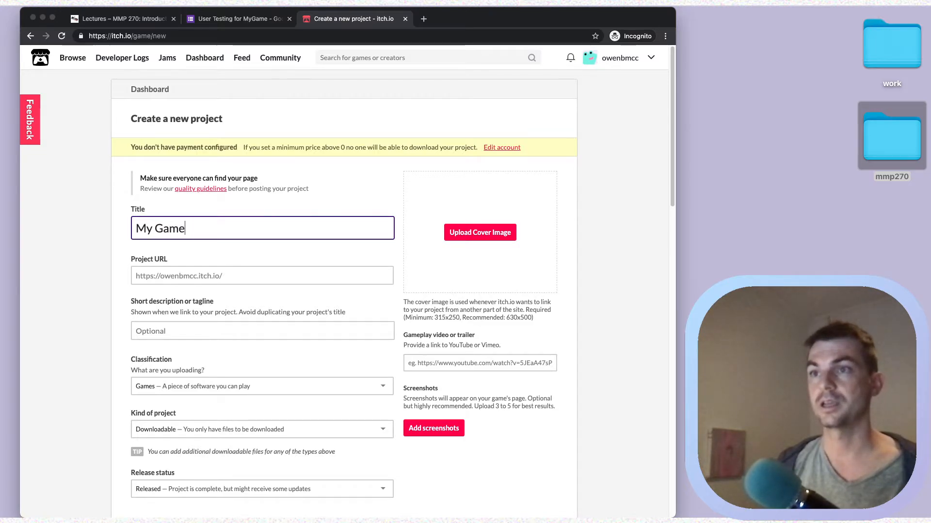
pyautogui.press('Tab')
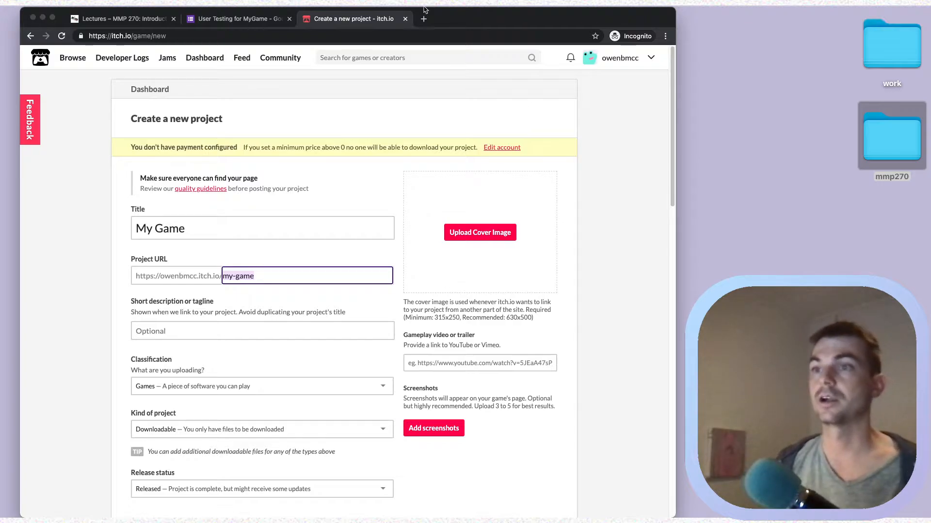
# Keep the classification as Games and bring up the Kind of project choices.
pyautogui.scroll(-3, 347, 155)
pyautogui.click(229, 252)
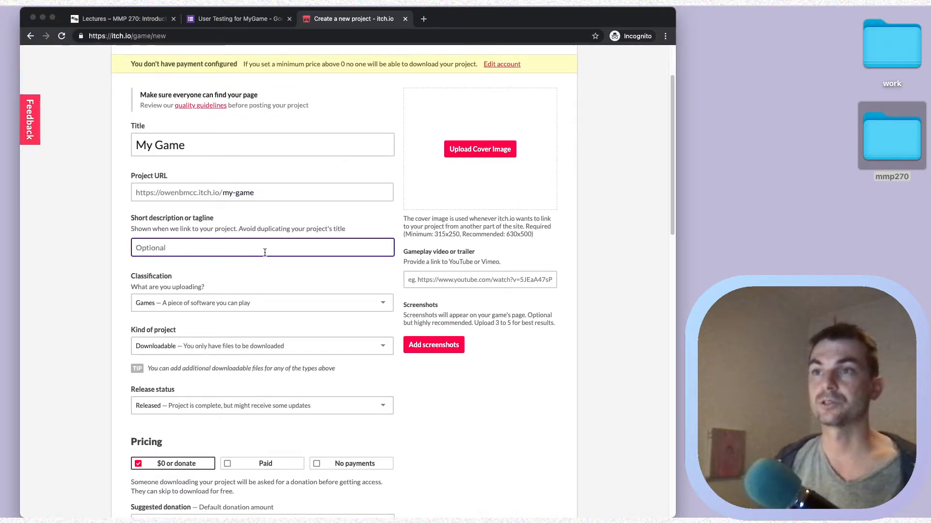
pyautogui.scroll(-3, 306, 249)
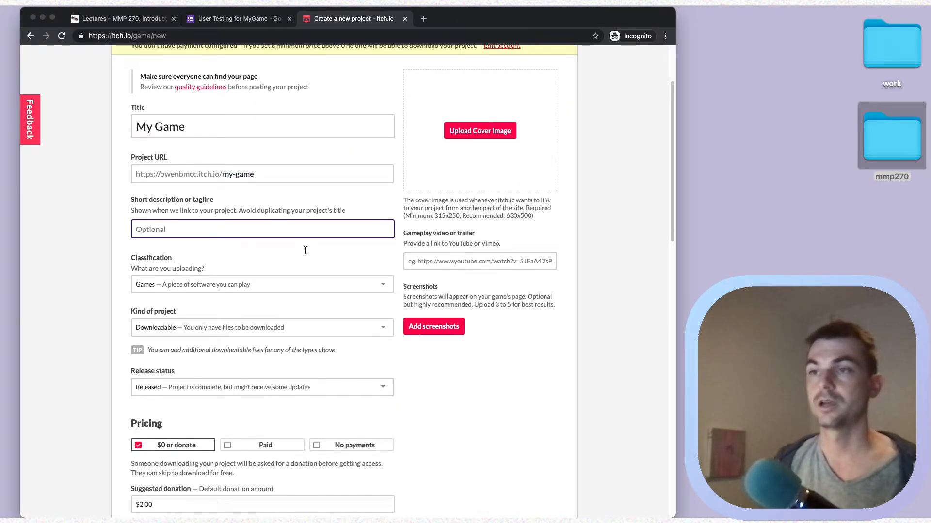
pyautogui.click(246, 219)
pyautogui.click(244, 224)
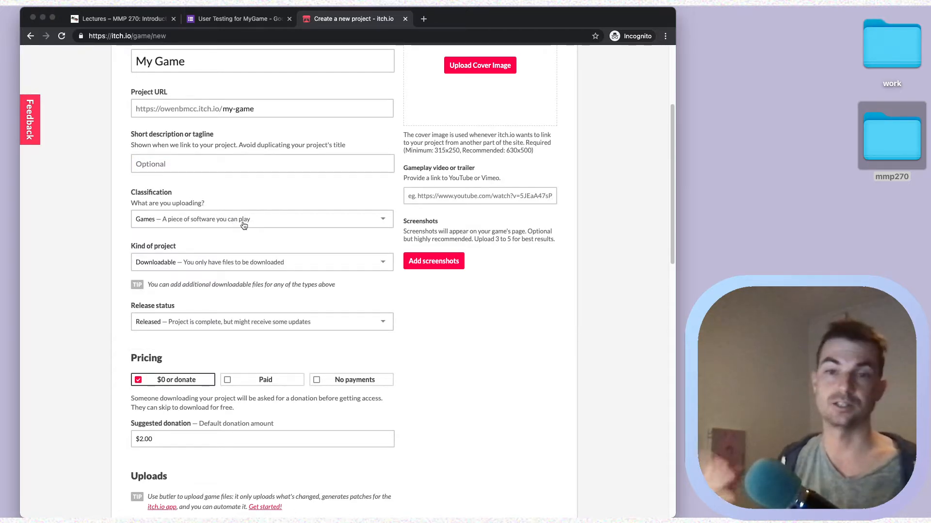
pyautogui.scroll(-1, 244, 243)
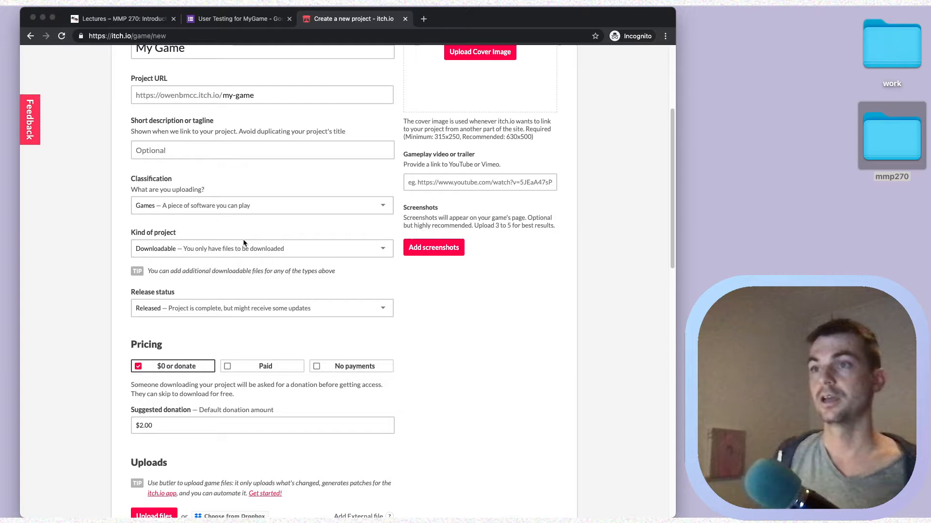
pyautogui.click(267, 247)
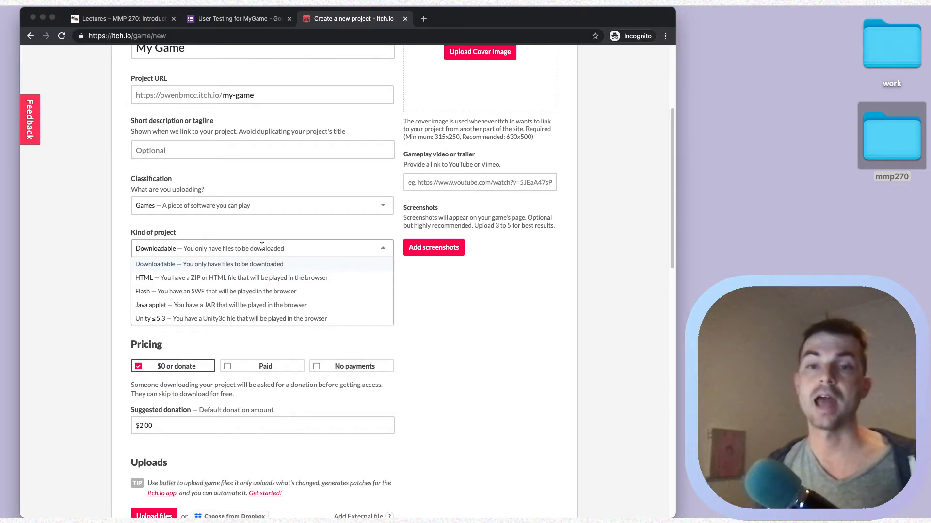
# Choose HTML as the project kind, In development release status and No payments pricing.
pyautogui.click(247, 276)
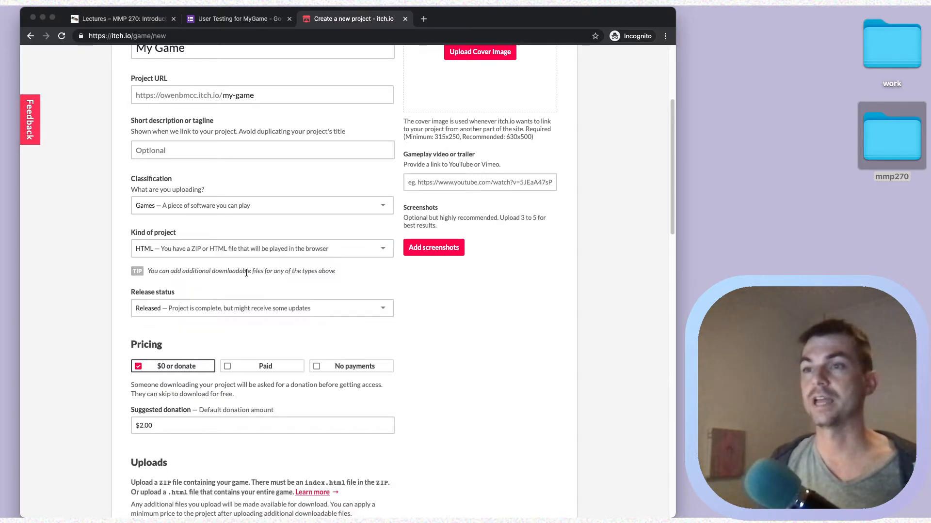
pyautogui.scroll(-1, 281, 185)
pyautogui.click(224, 292)
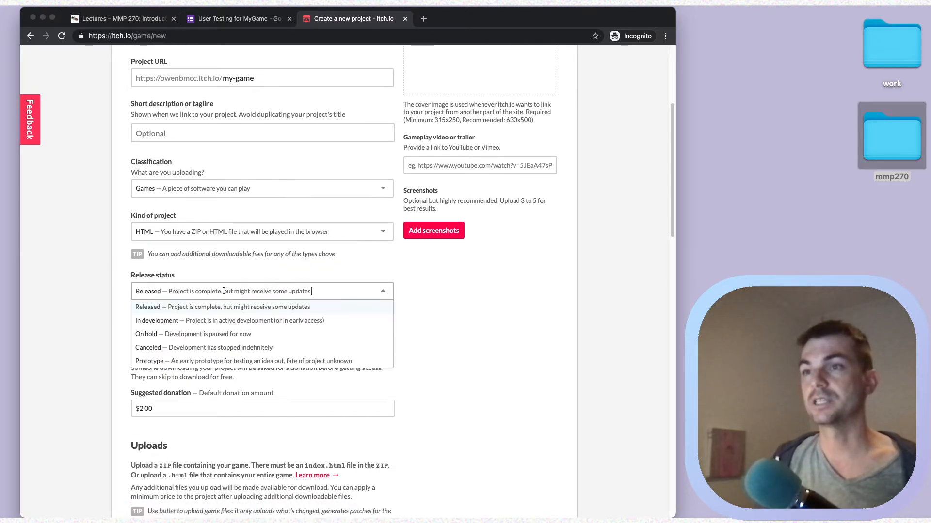
pyautogui.click(194, 322)
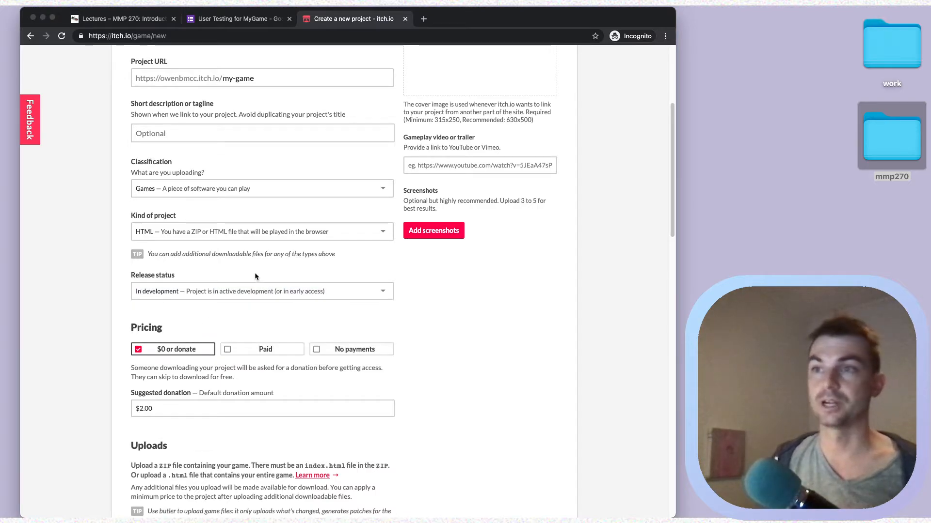
pyautogui.scroll(-3, 254, 273)
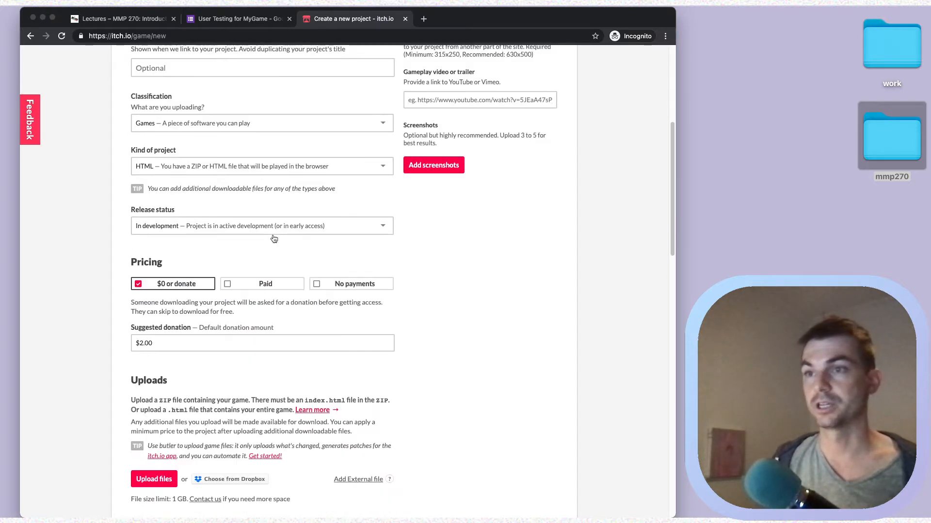
pyautogui.click(341, 288)
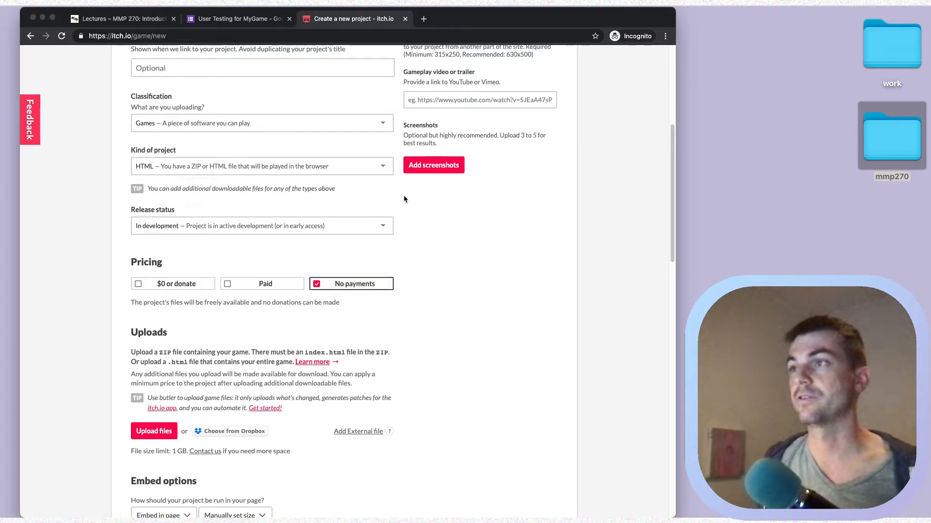
pyautogui.scroll(-5, 405, 218)
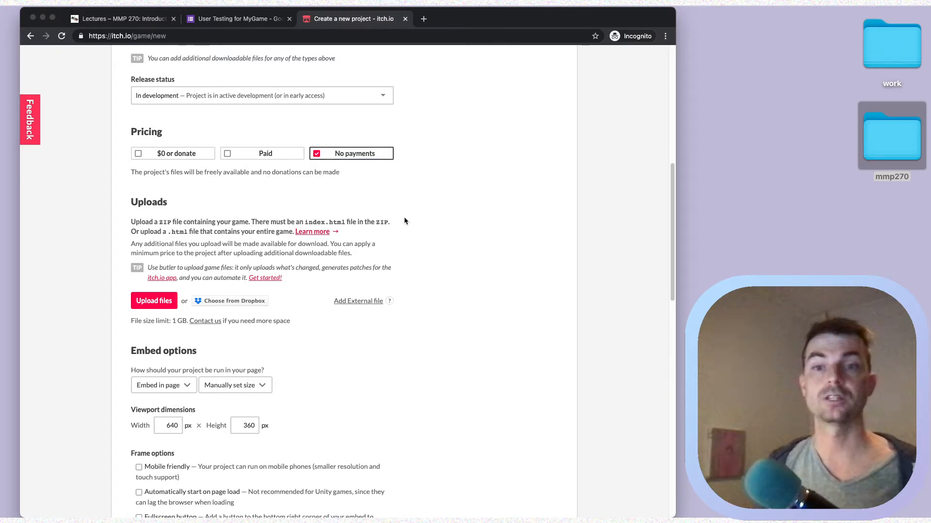
# Upload Web.zip from Builds and tick 'This file will be played in the browser'.
pyautogui.click(160, 309)
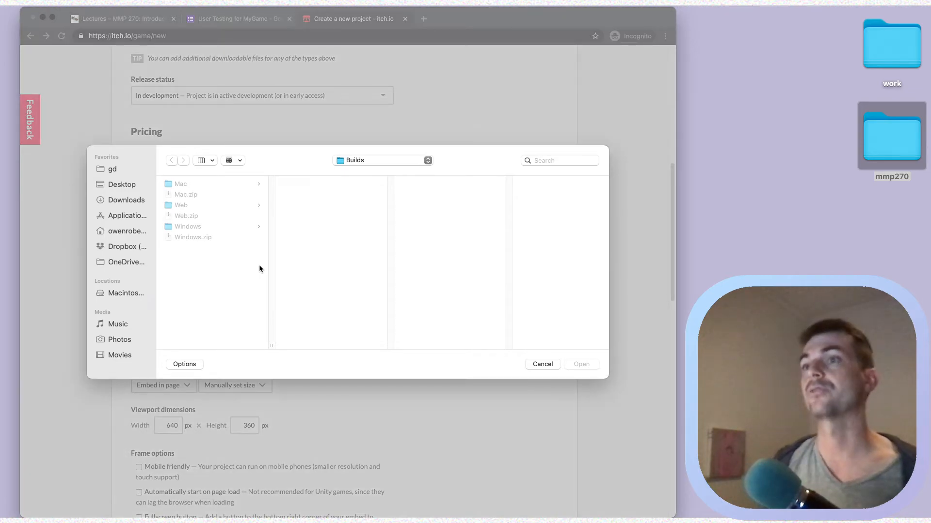
pyautogui.click(192, 217)
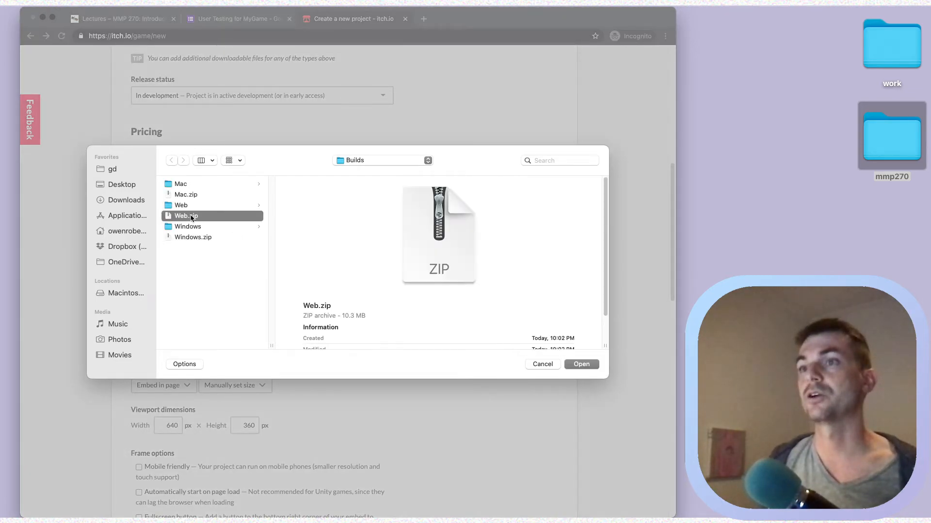
pyautogui.click(582, 365)
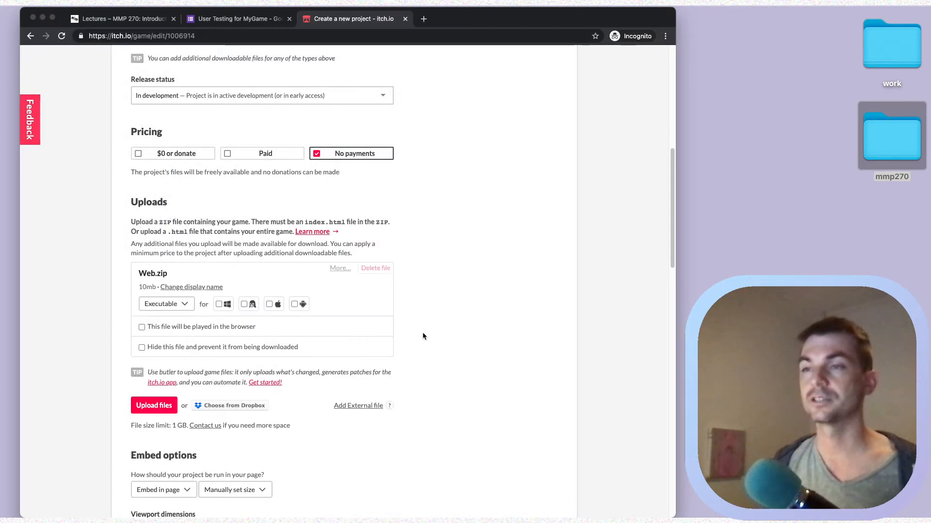
pyautogui.click(189, 310)
pyautogui.click(189, 311)
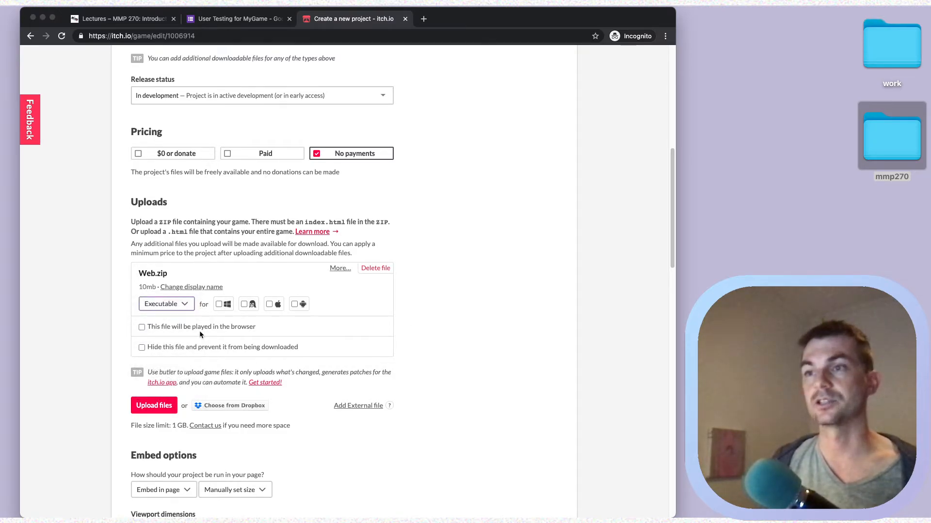
pyautogui.click(170, 328)
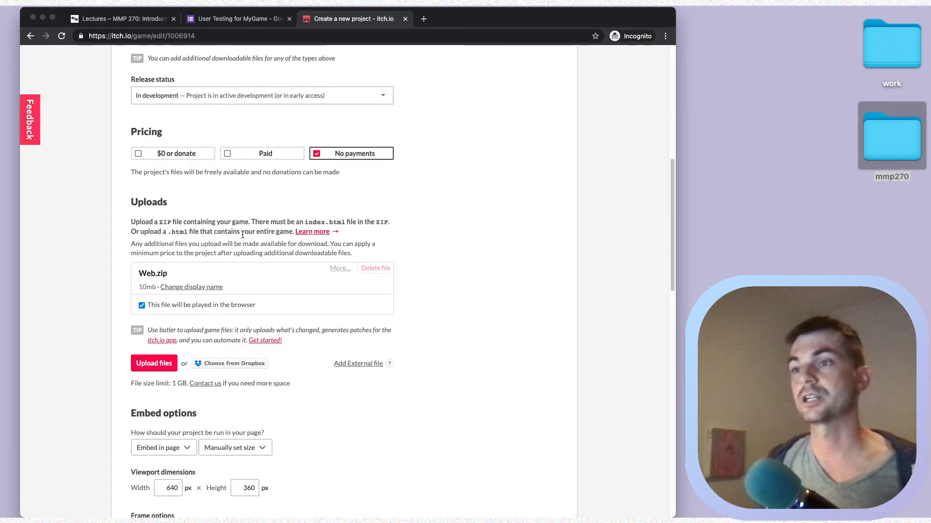
pyautogui.scroll(-3, 282, 266)
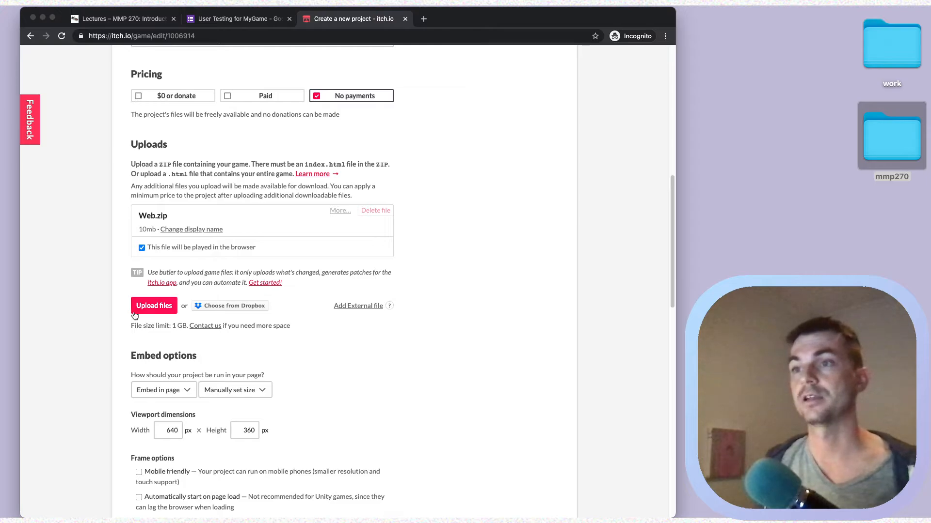
# Upload Mac.zip and tag it as the Mac download.
pyautogui.click(155, 305)
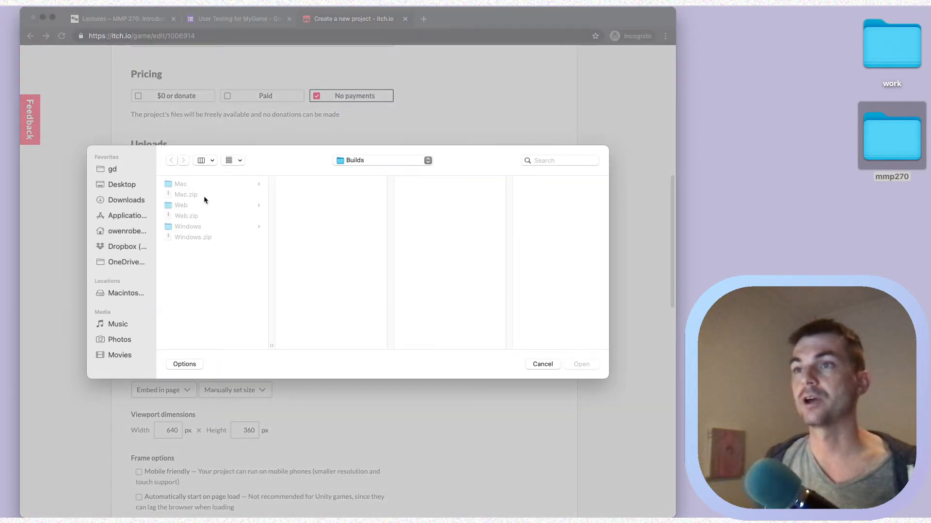
pyautogui.click(202, 194)
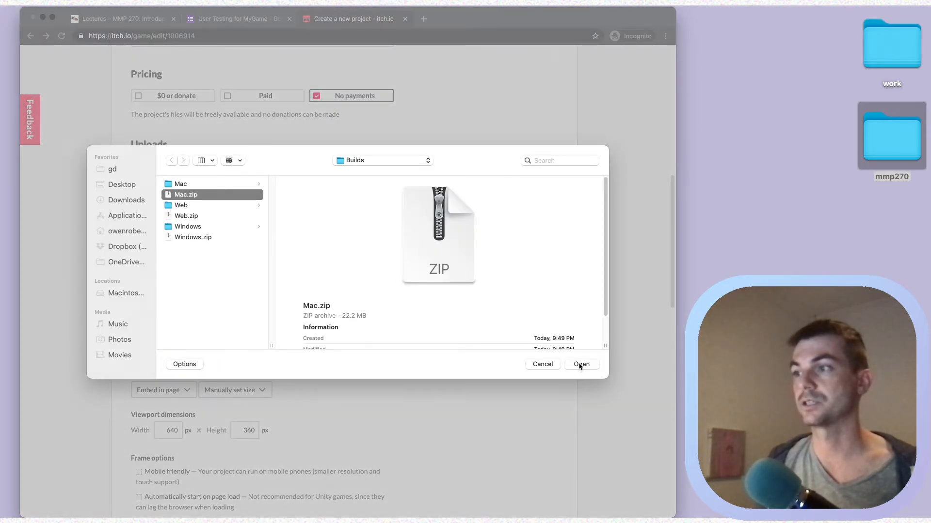
pyautogui.click(577, 363)
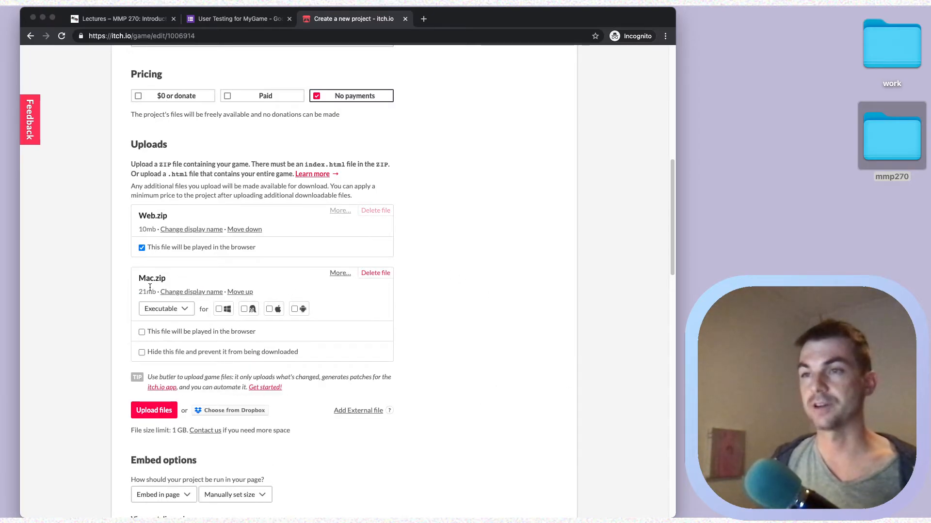
pyautogui.click(272, 310)
pyautogui.scroll(-3, 364, 339)
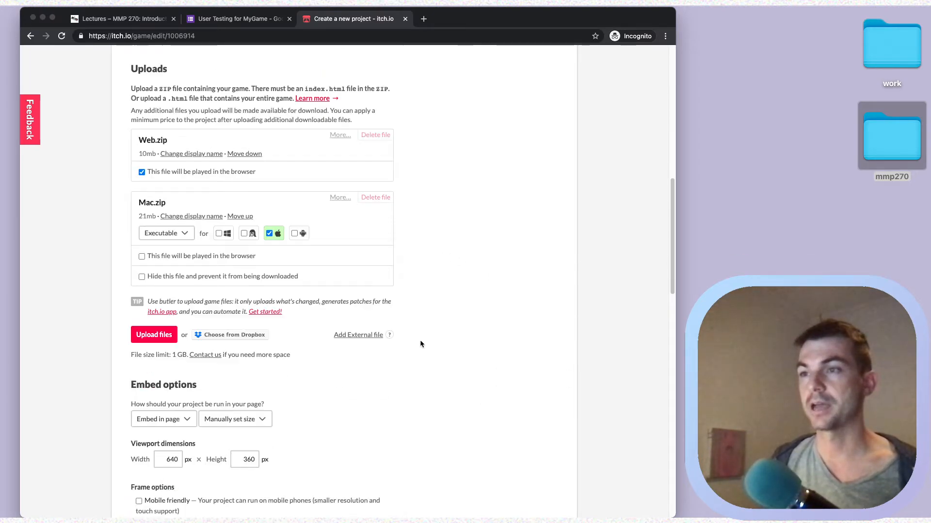
# Upload Windows.zip and tag it as the Windows download.
pyautogui.click(164, 341)
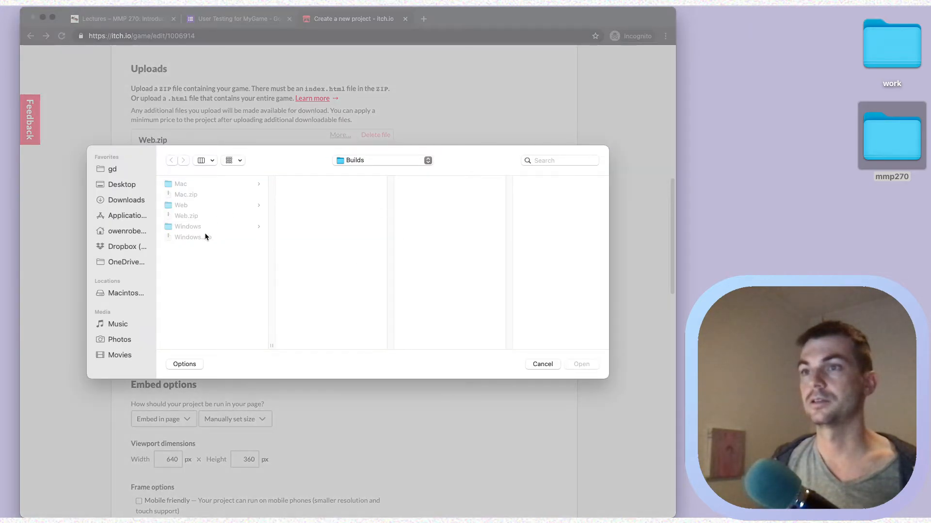
pyautogui.click(205, 237)
pyautogui.click(582, 365)
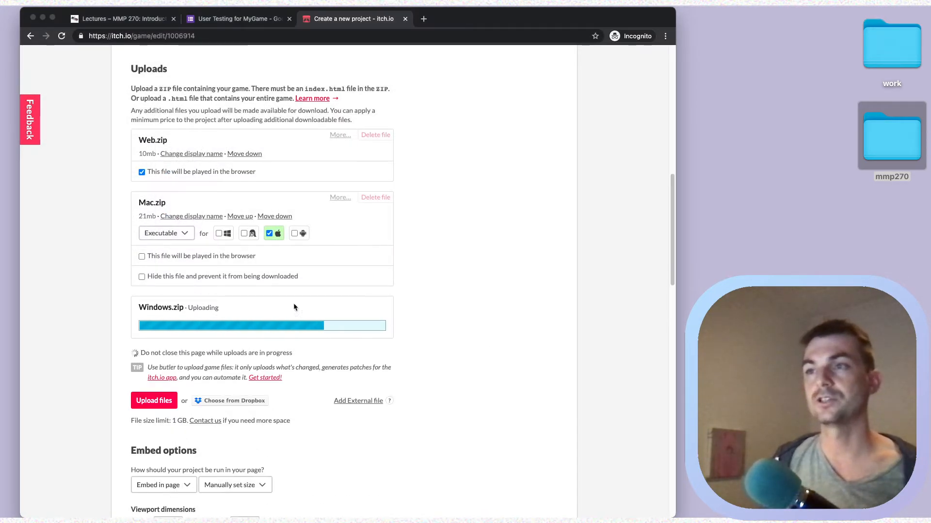
pyautogui.click(219, 338)
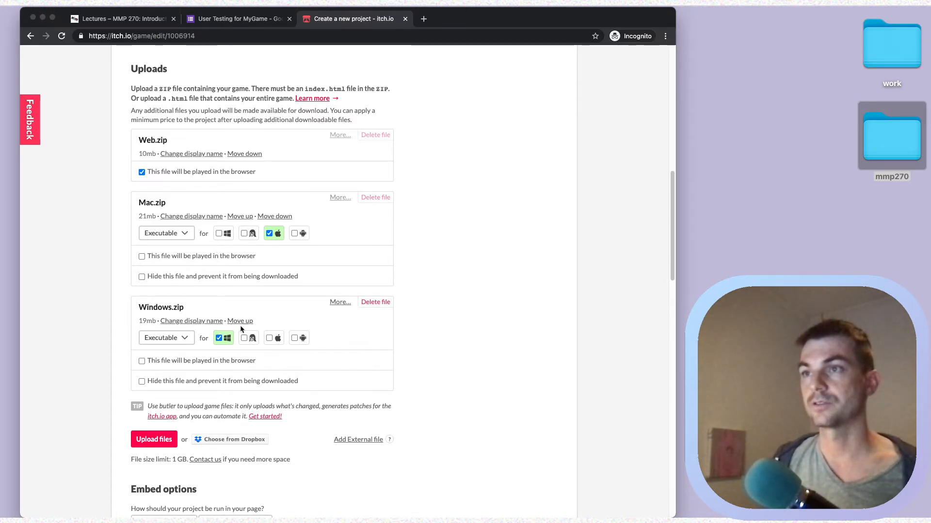
pyautogui.scroll(-5, 341, 362)
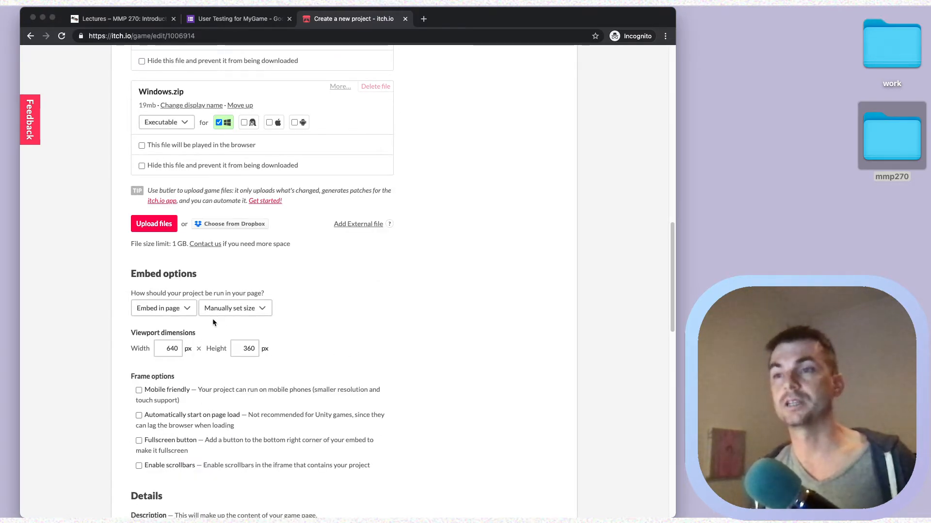
# Keep the game embedded in the page and review the embed sizing options.
pyautogui.click(171, 315)
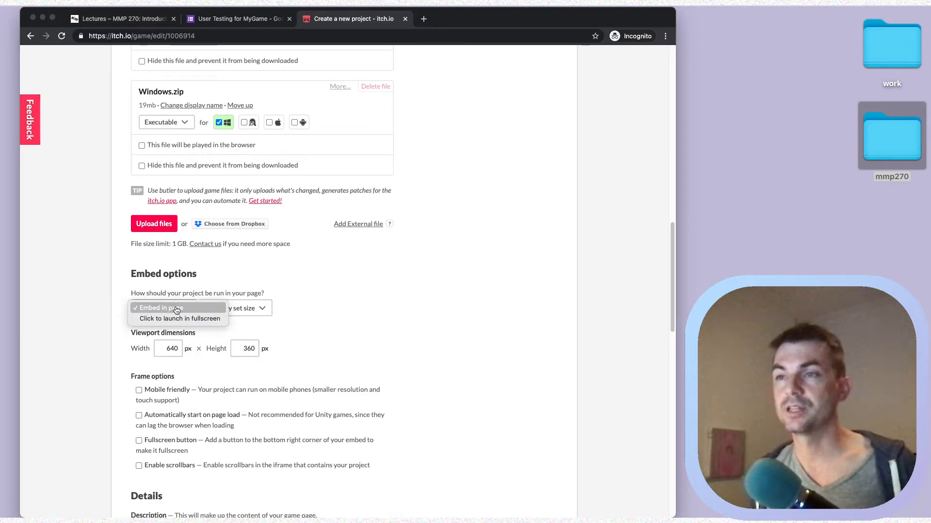
pyautogui.click(177, 309)
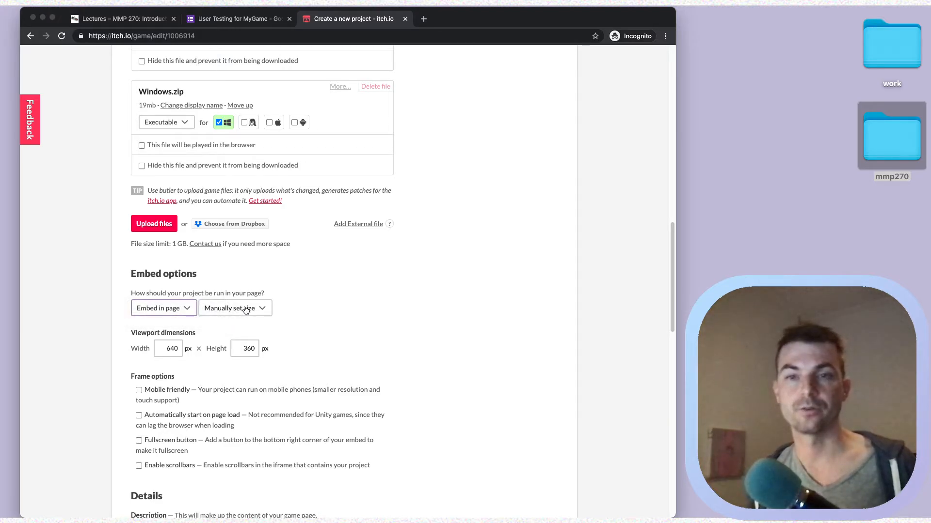
pyautogui.click(245, 311)
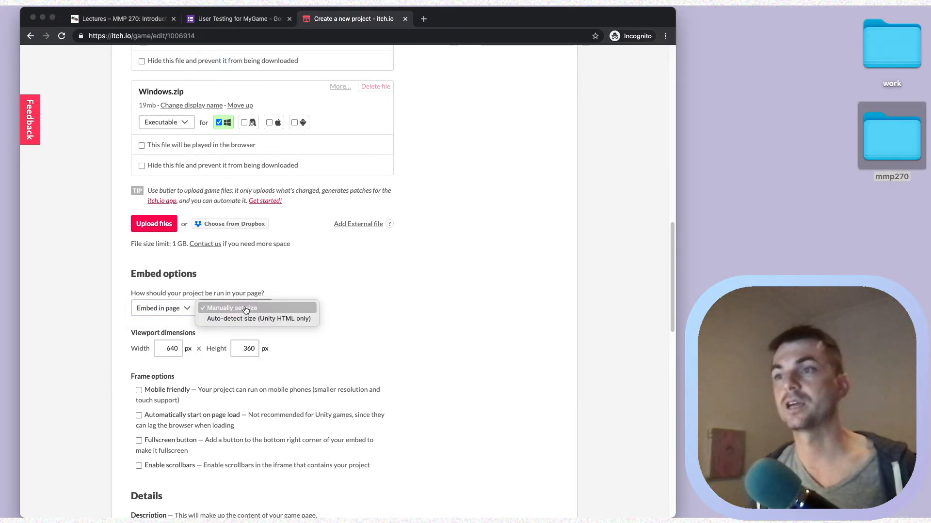
# Set the embed viewport size manually to 1024 × 512 px.
pyautogui.click(286, 309)
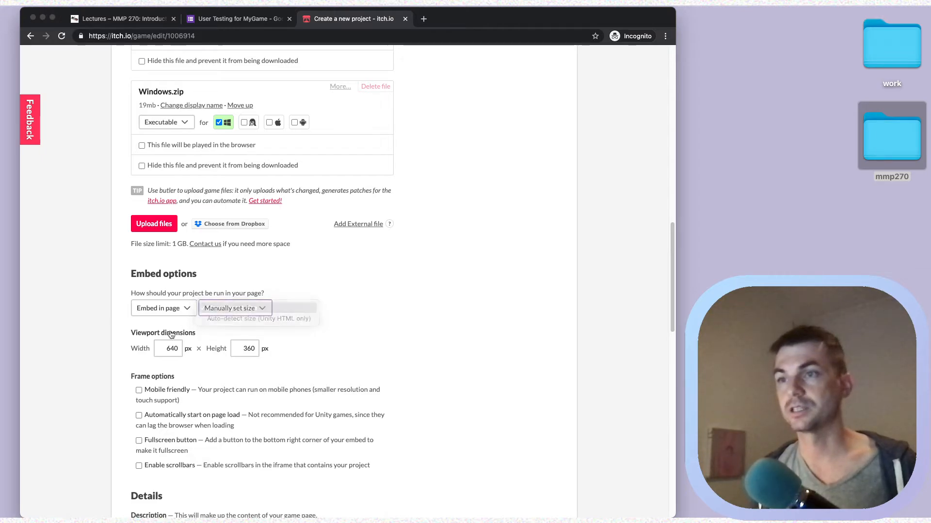
pyautogui.click(163, 343)
pyautogui.write('1024')
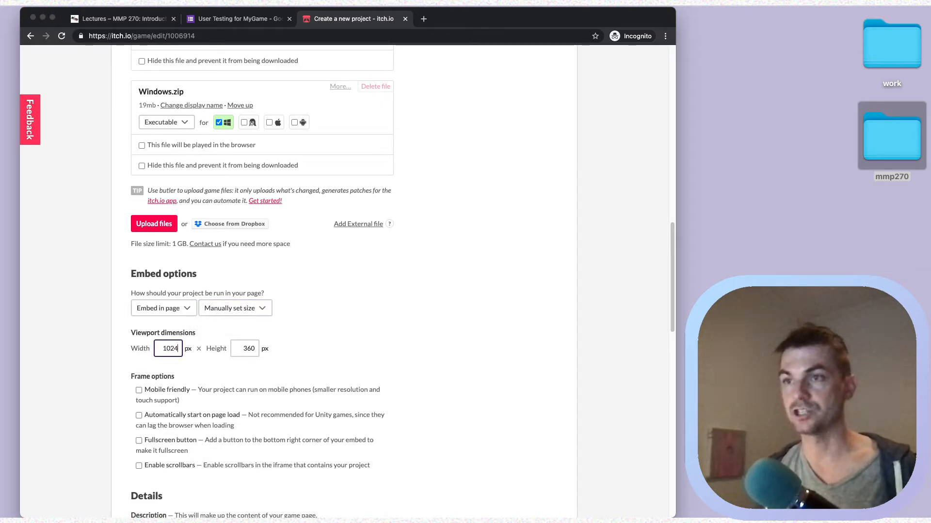
pyautogui.press('Tab')
pyautogui.write('512')
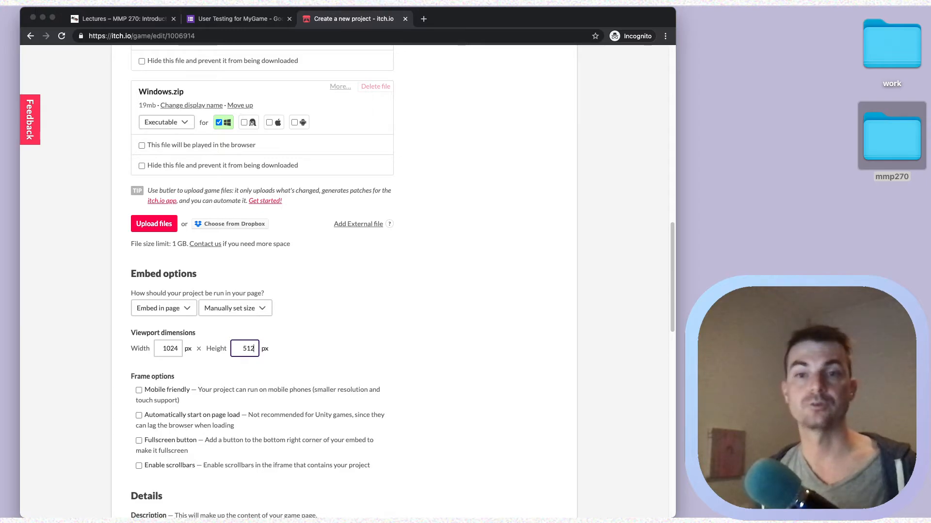
pyautogui.click(351, 348)
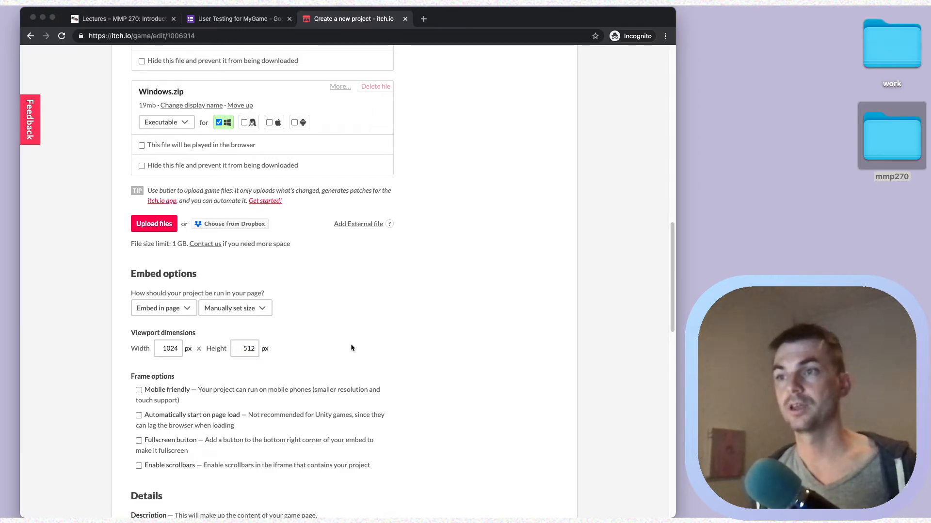
# Write the description 'Please test my game and fill out my feedback form!'.
pyautogui.scroll(-5, 343, 338)
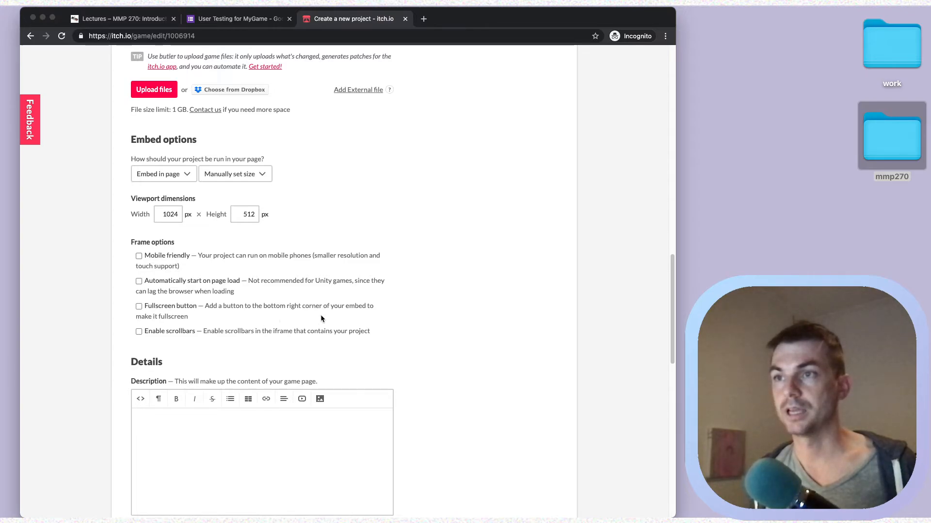
pyautogui.scroll(-7, 362, 316)
pyautogui.click(300, 284)
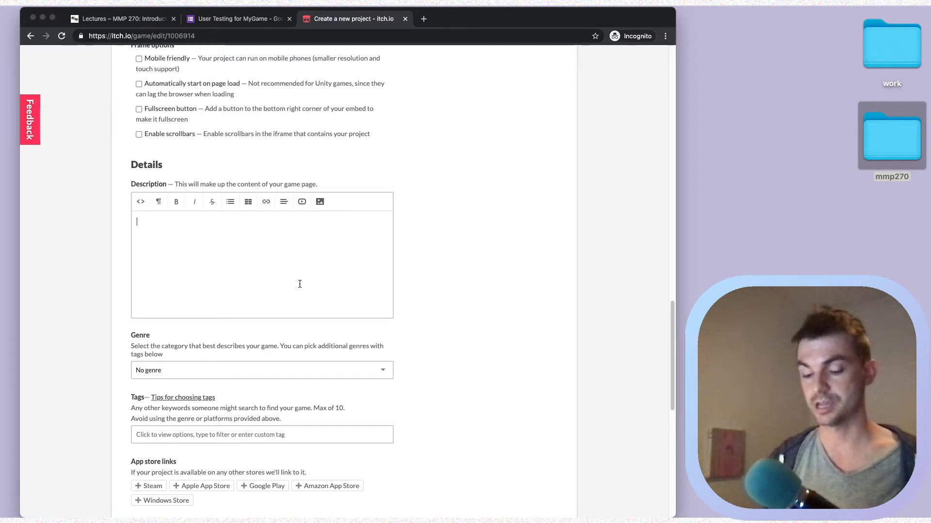
pyautogui.write('ase test my game an')
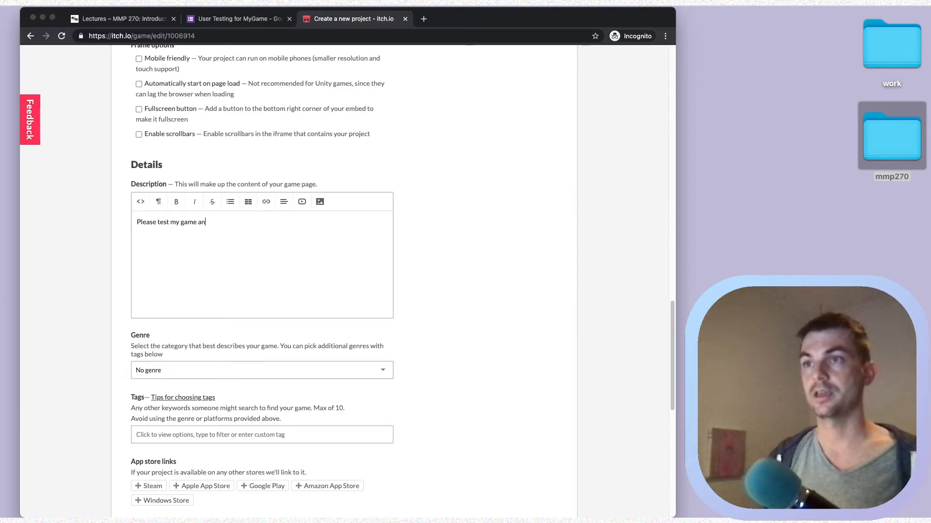
pyautogui.write('d fill out m')
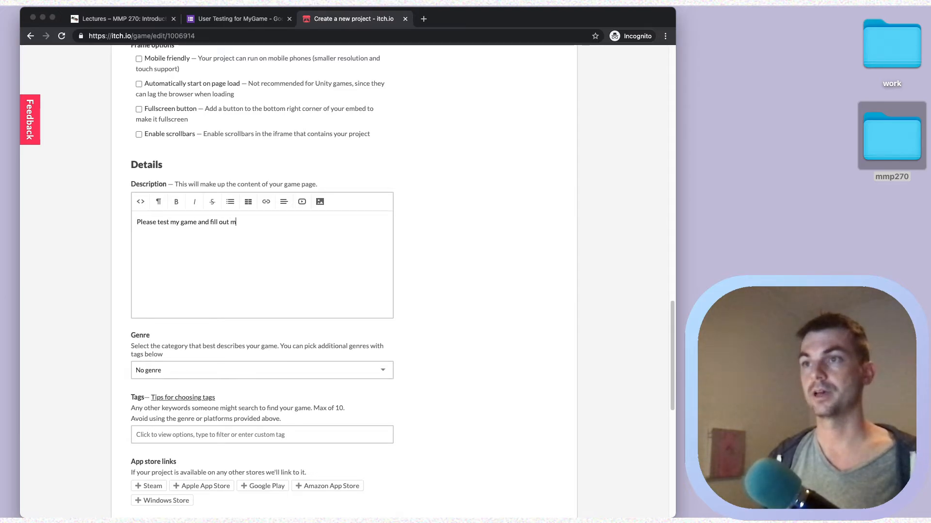
pyautogui.write('y feedback form!')
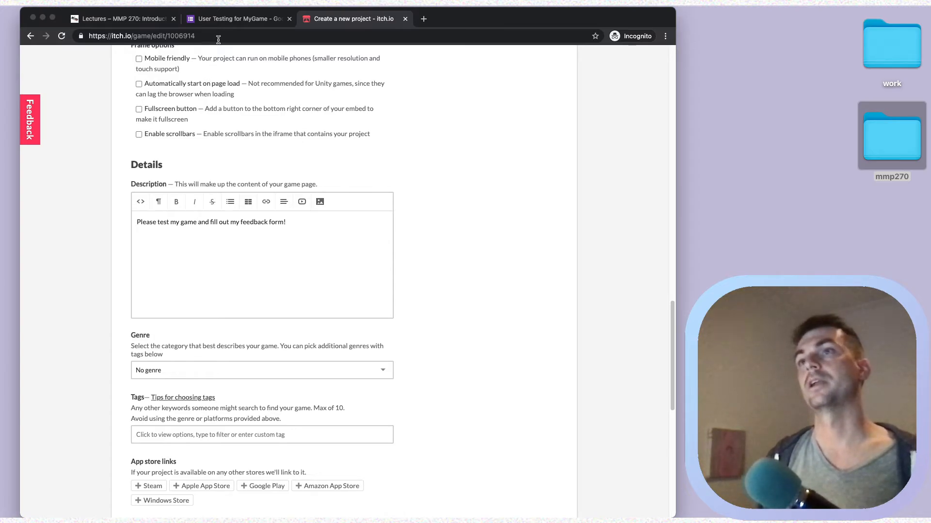
pyautogui.click(234, 18)
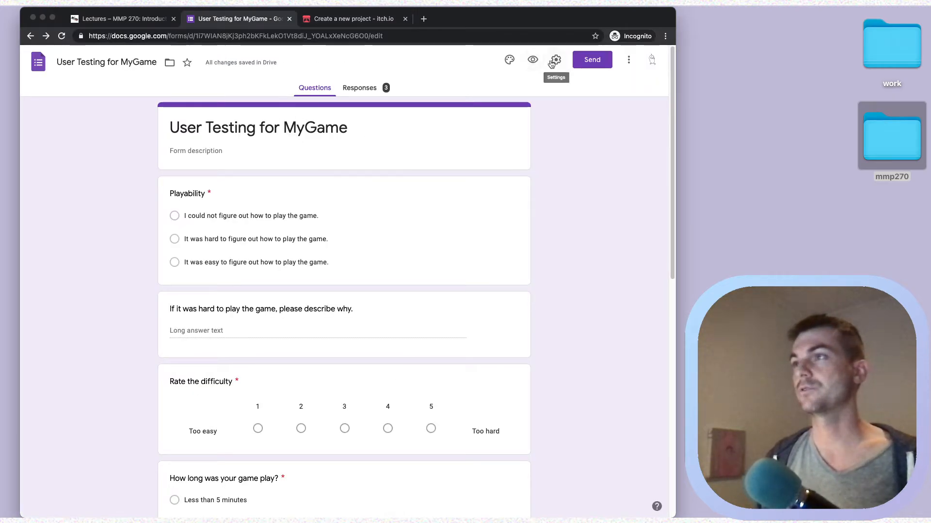
# Copy the feedback form's shortened forms.gle link and paste it below the description.
pyautogui.click(606, 61)
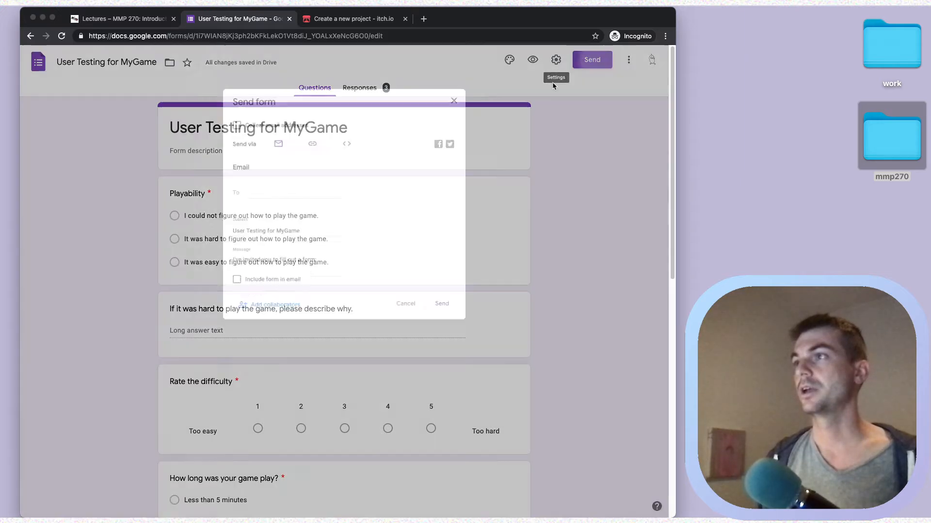
pyautogui.click(308, 134)
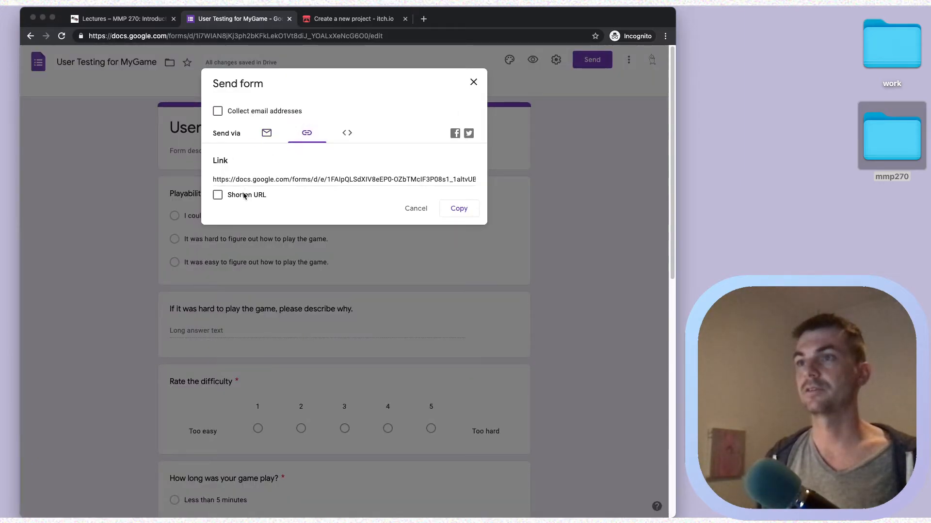
pyautogui.click(217, 195)
pyautogui.click(459, 209)
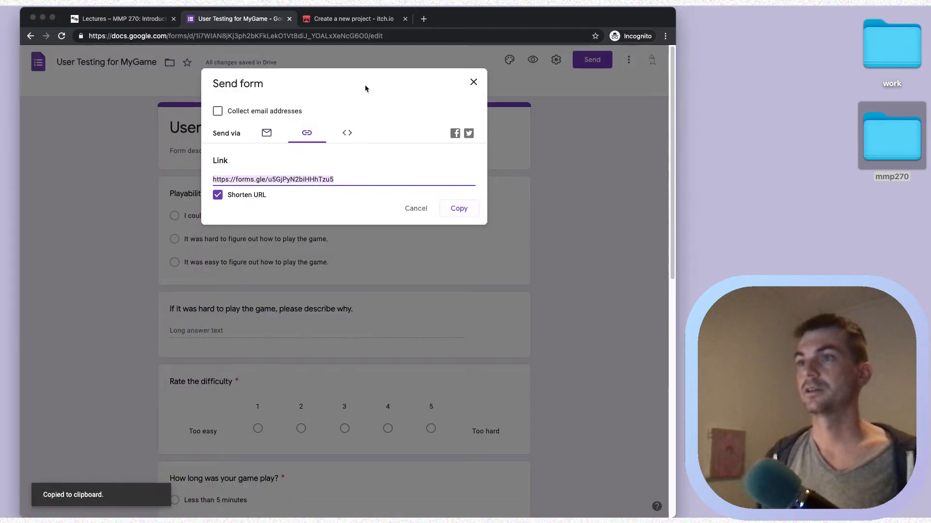
pyautogui.click(339, 19)
pyautogui.press('super+v')
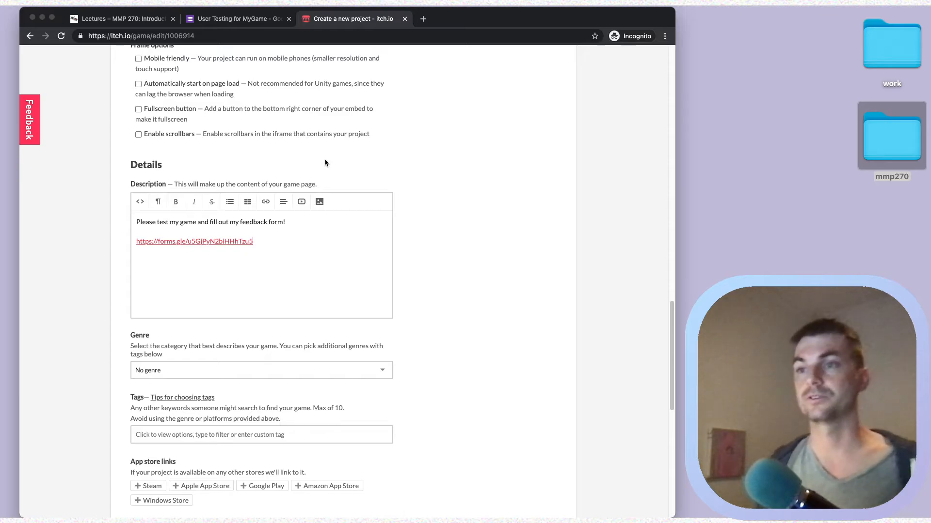
# Set the project genre to Platformer.
pyautogui.scroll(-3, 446, 248)
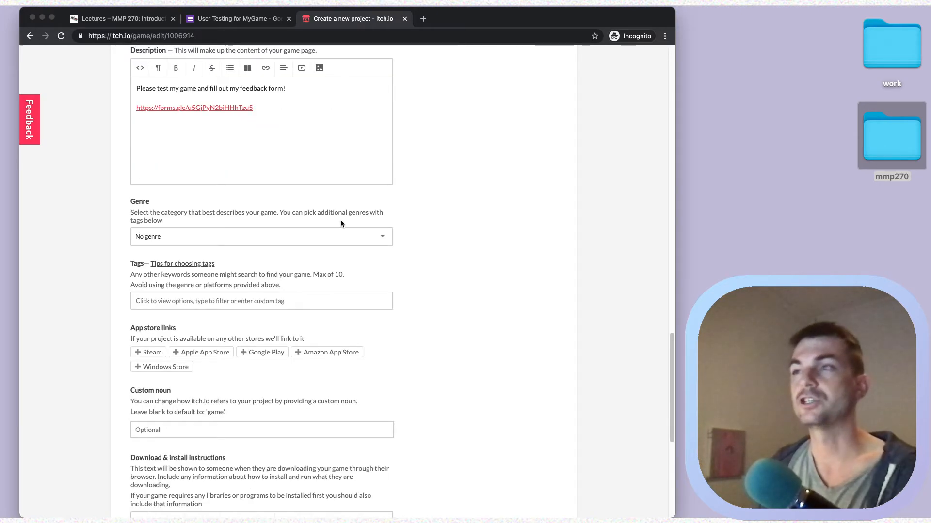
pyautogui.click(351, 239)
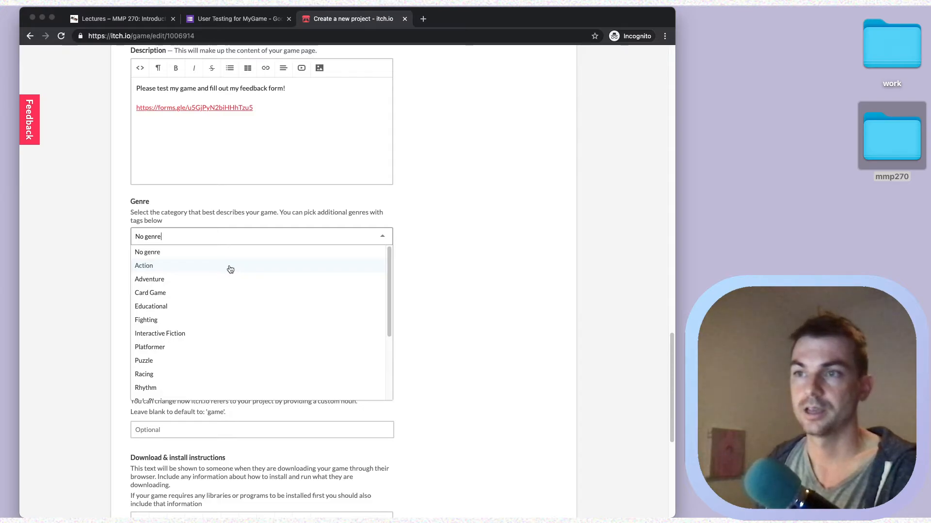
pyautogui.click(176, 354)
pyautogui.scroll(-3, 307, 291)
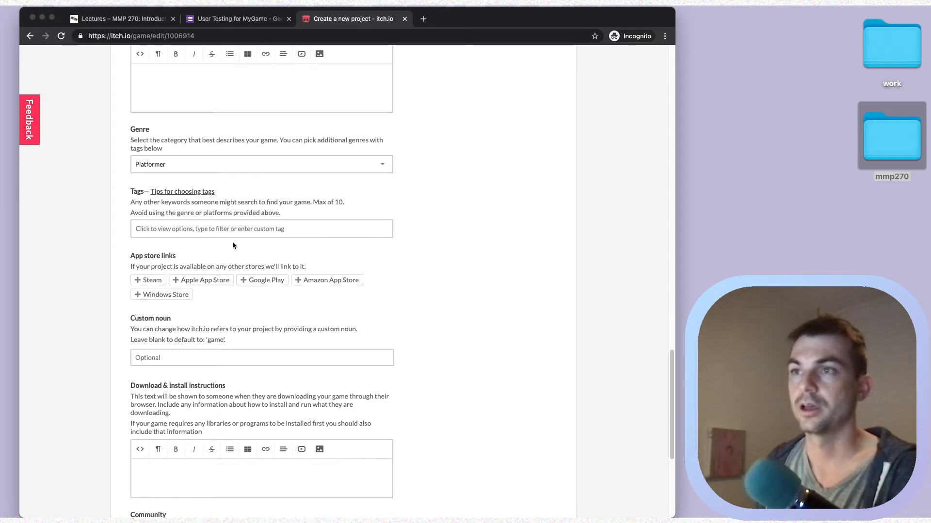
# Add the tags 2d, pixel-art, piskel and godot-engine.
pyautogui.click(232, 229)
pyautogui.write('2d')
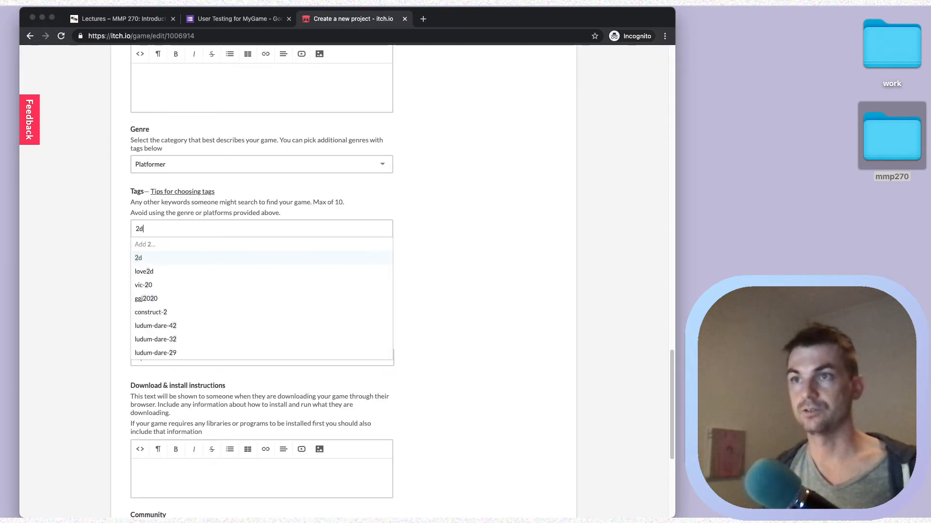
pyautogui.press('Return')
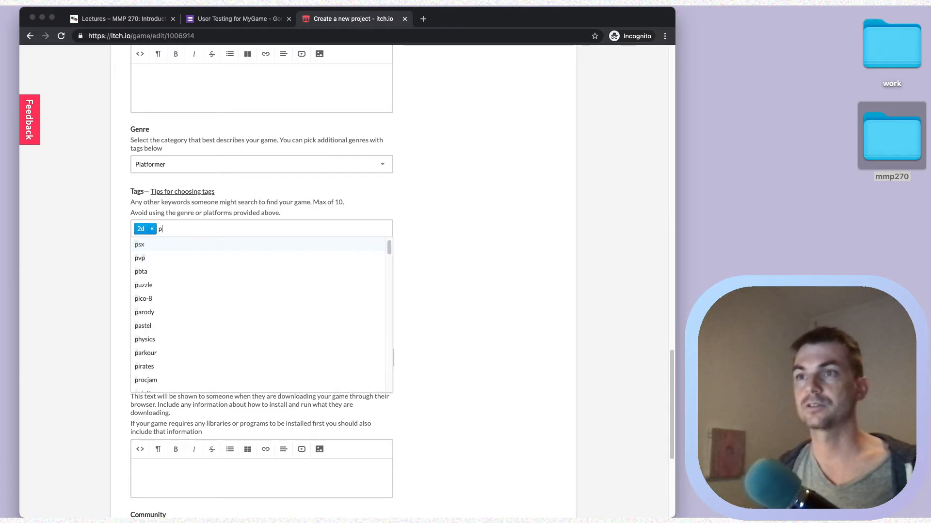
pyautogui.write('pix')
pyautogui.press('Return')
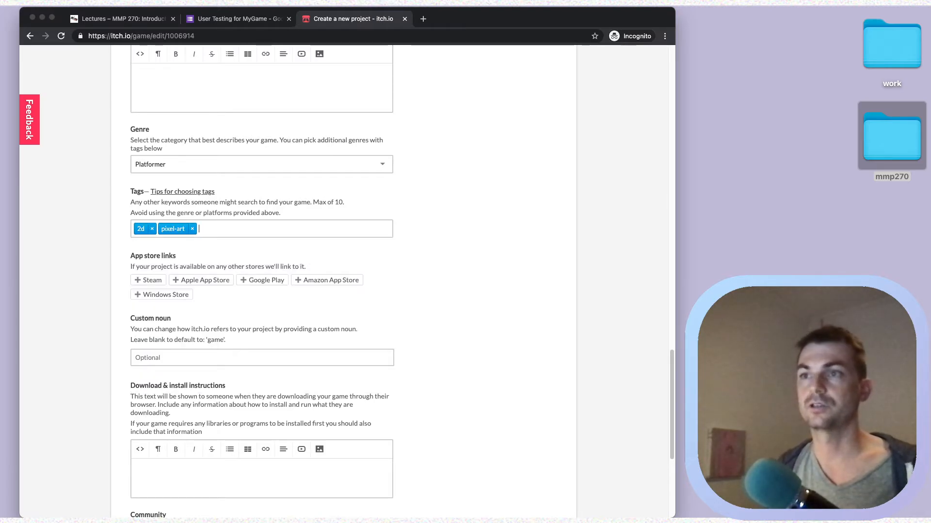
pyautogui.write('pisk')
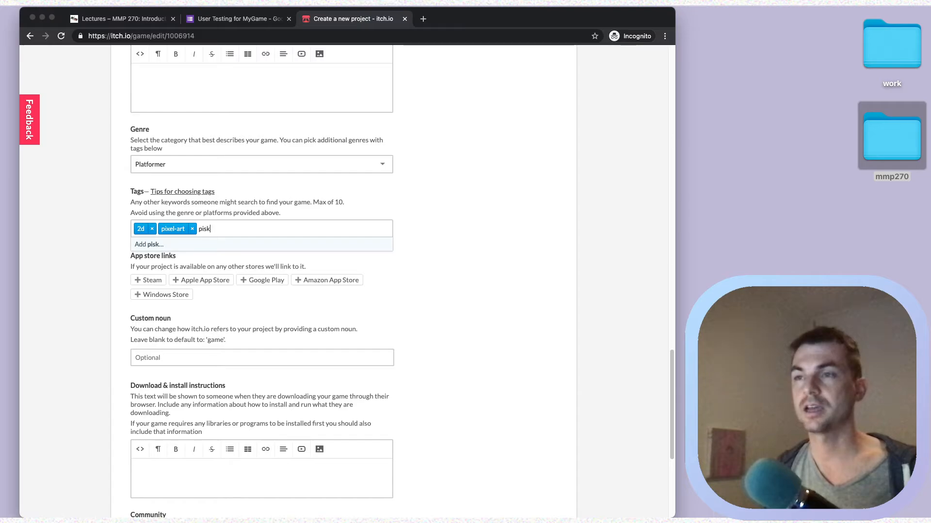
pyautogui.write('el')
pyautogui.press('Return')
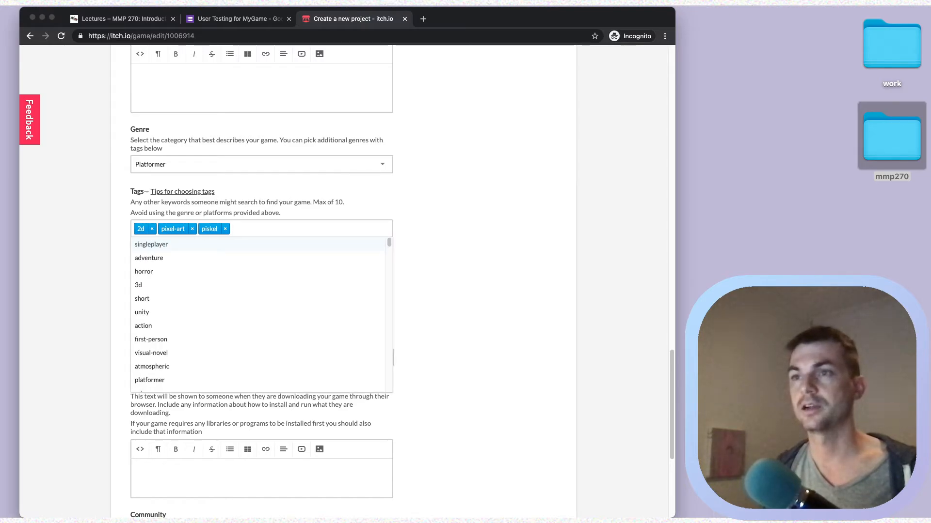
pyautogui.write('godot')
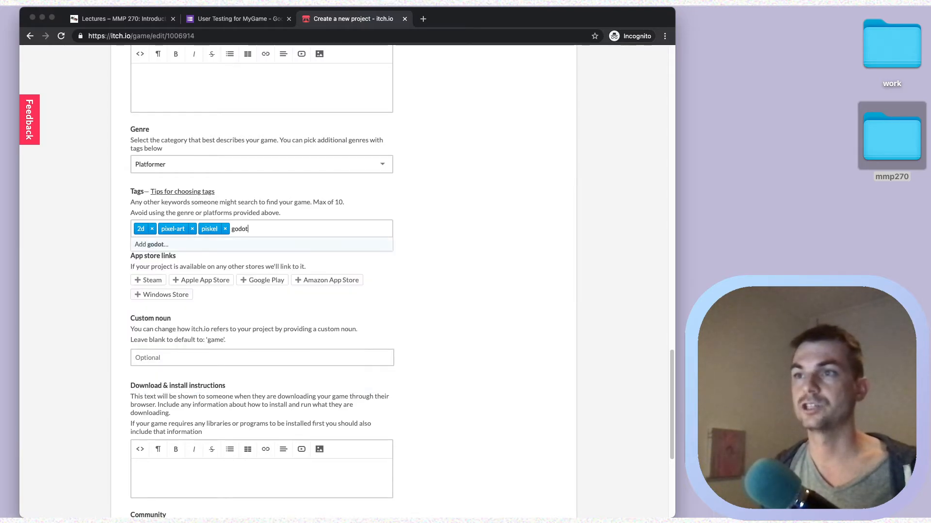
pyautogui.write('-e')
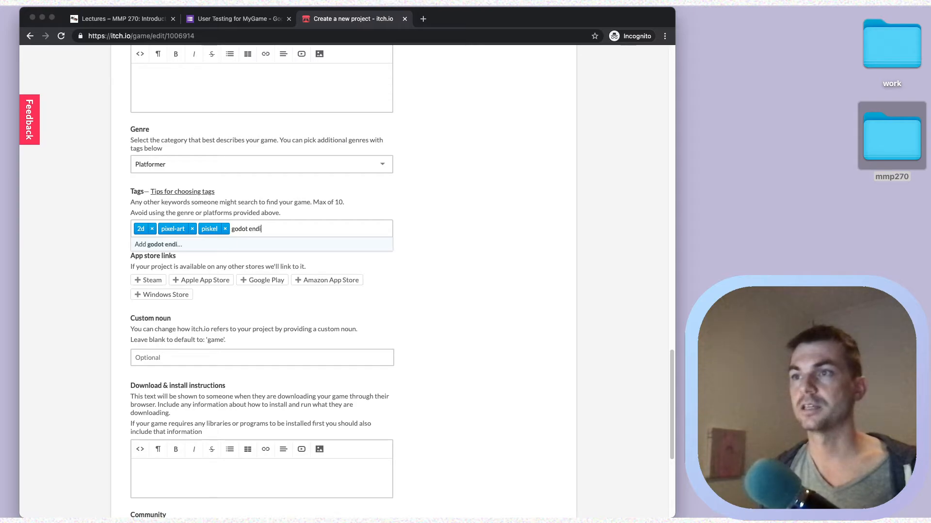
pyautogui.press('BackSpace')
pyautogui.press('BackSpace')
pyautogui.write('gine')
pyautogui.press('Return')
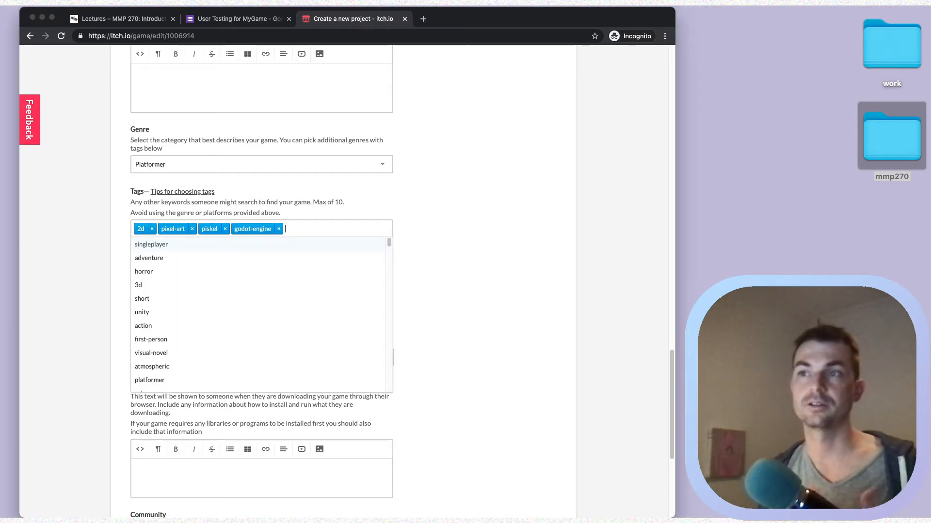
pyautogui.click(462, 222)
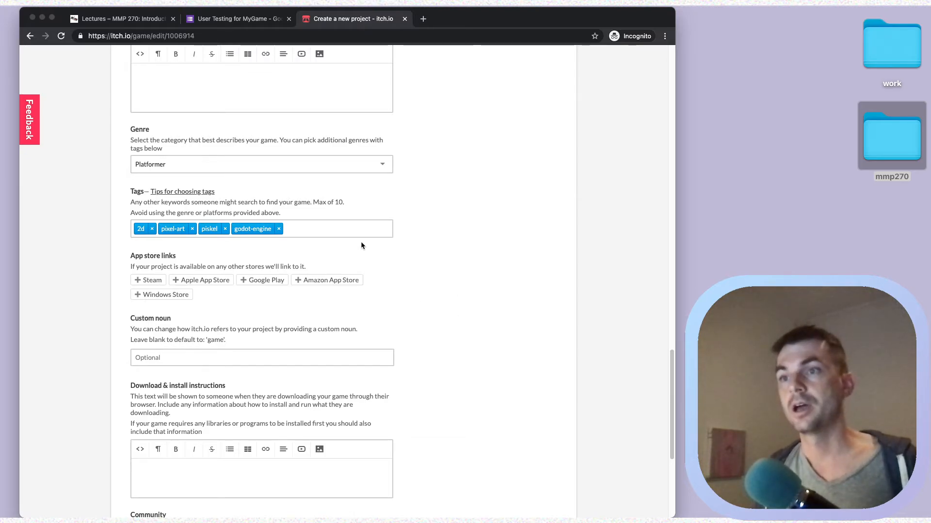
pyautogui.scroll(-3, 361, 242)
pyautogui.scroll(-3, 335, 315)
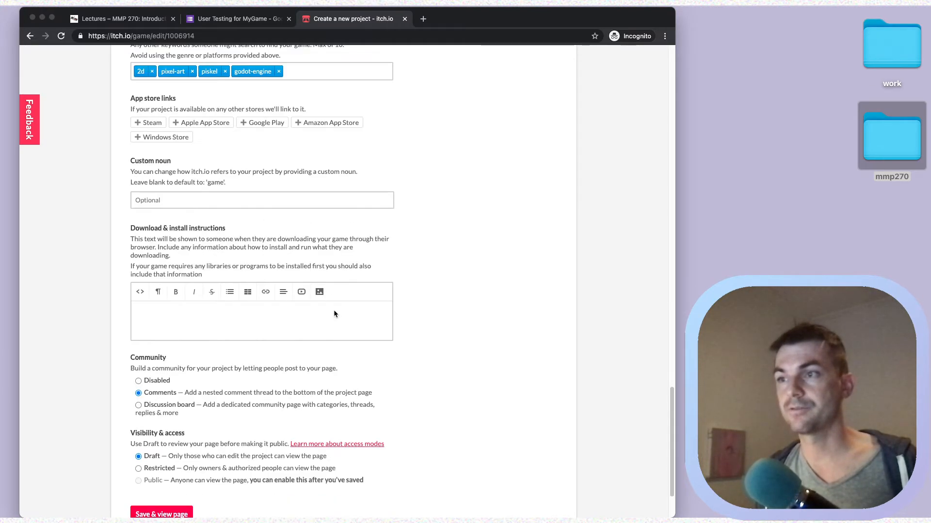
pyautogui.scroll(-1, 339, 301)
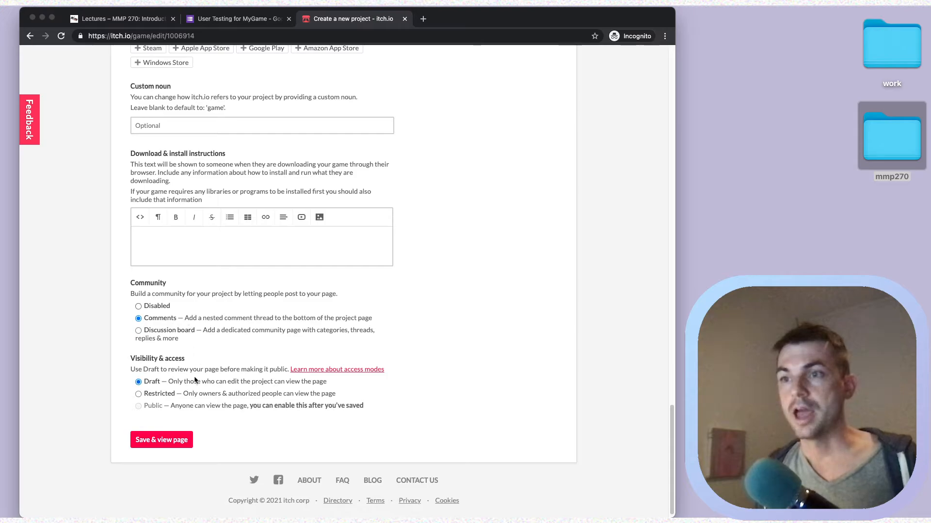
pyautogui.scroll(-1, 210, 353)
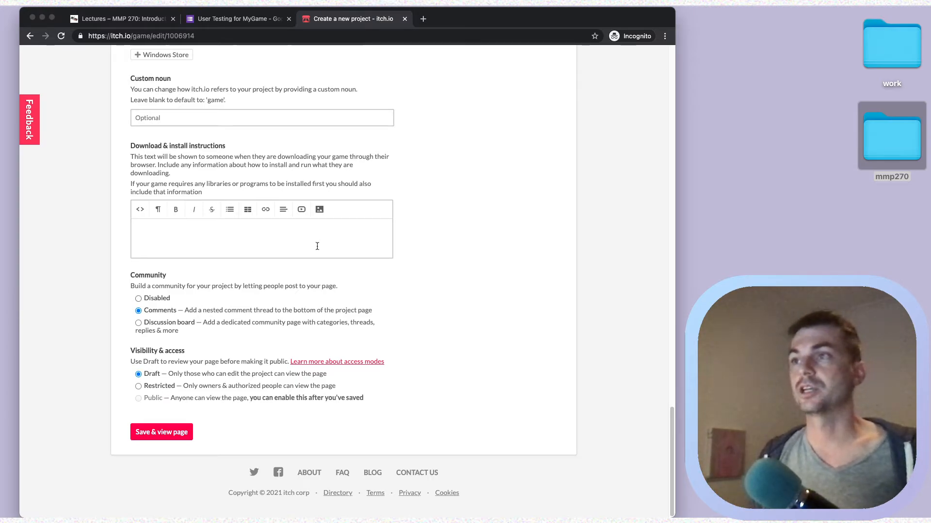
pyautogui.scroll(20, 320, 246)
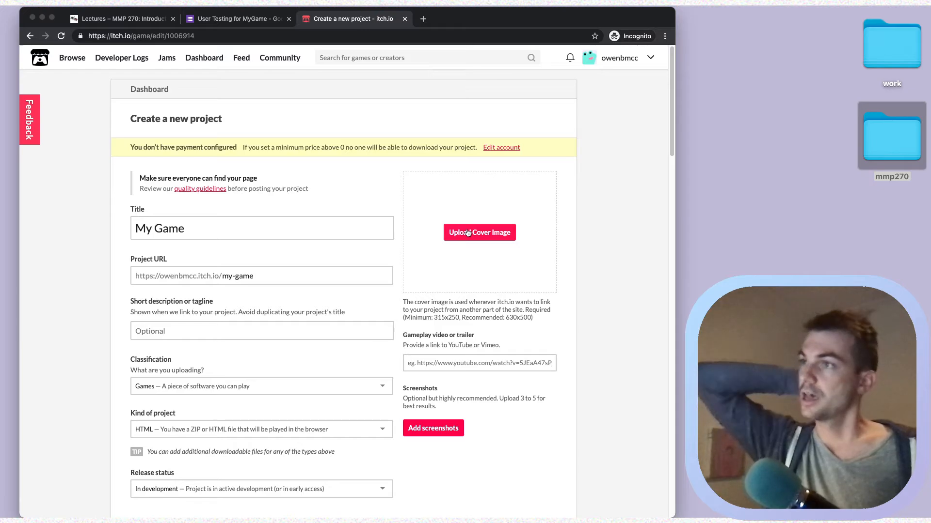
# Upload lab-8/Sprites/game_title.png as the cover image.
pyautogui.click(467, 233)
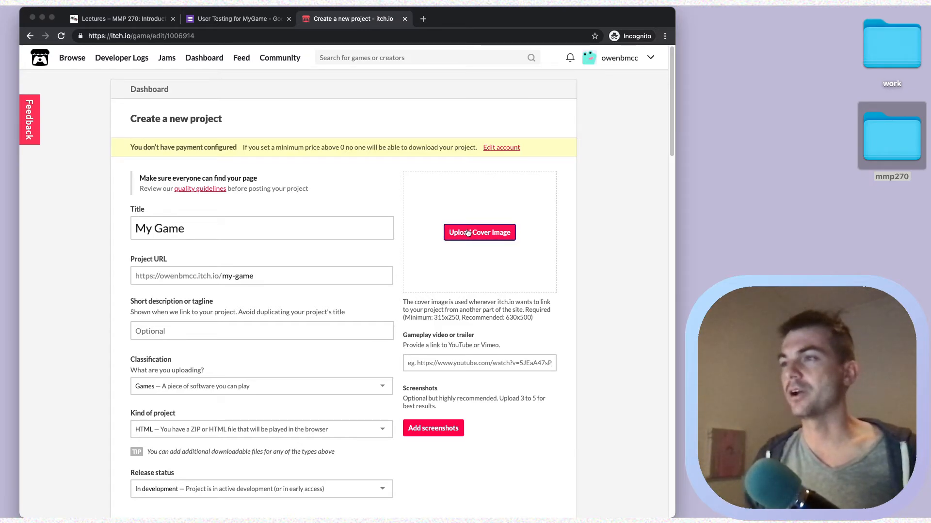
pyautogui.click(388, 158)
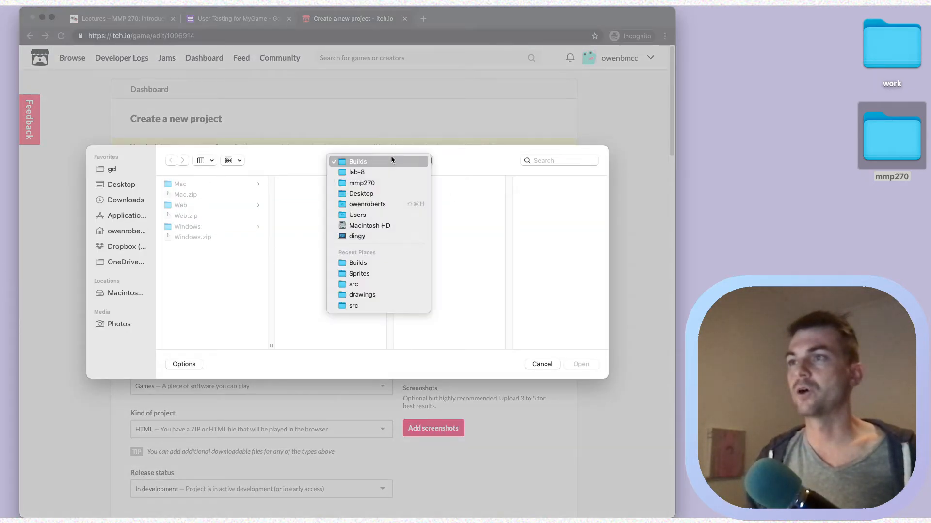
pyautogui.click(382, 168)
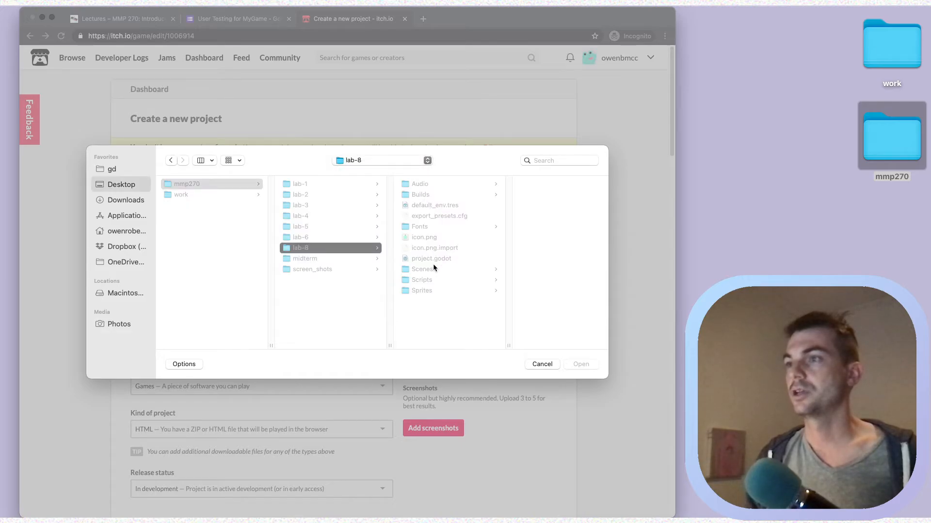
pyautogui.click(436, 280)
pyautogui.click(426, 291)
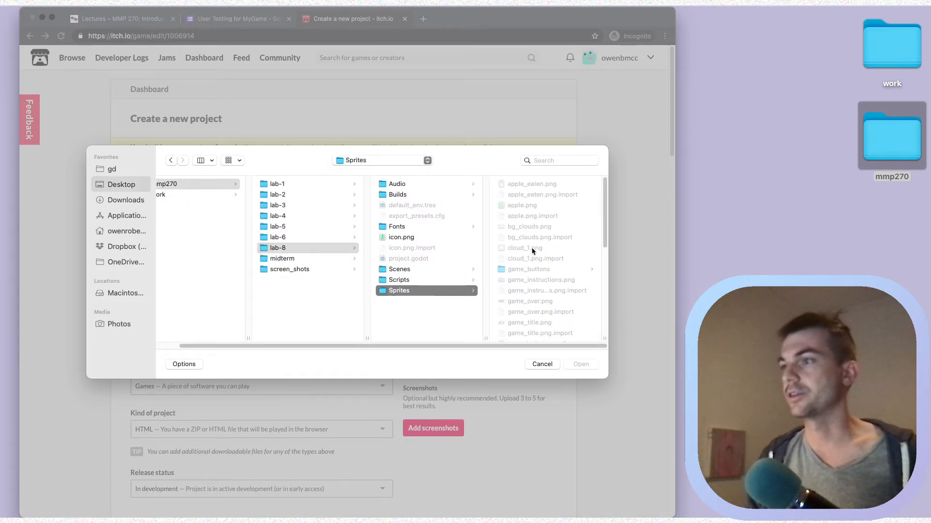
pyautogui.click(522, 323)
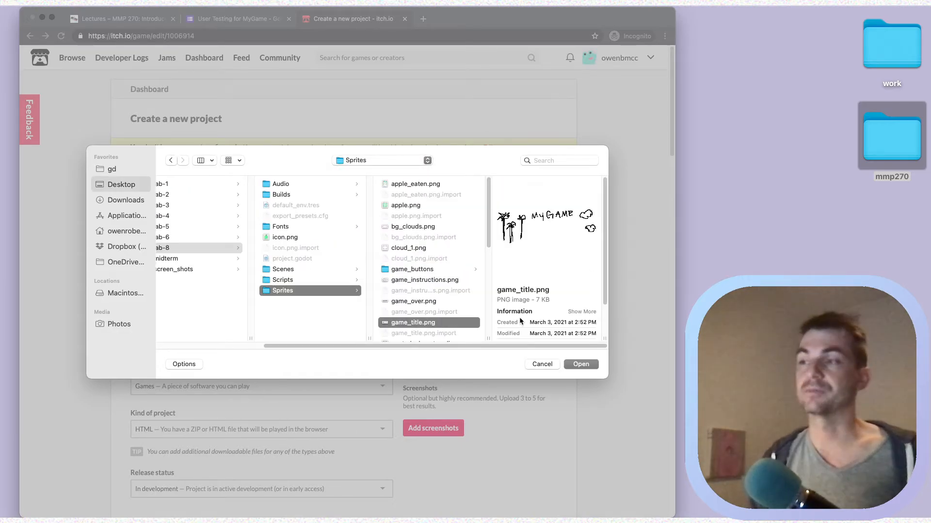
pyautogui.click(582, 365)
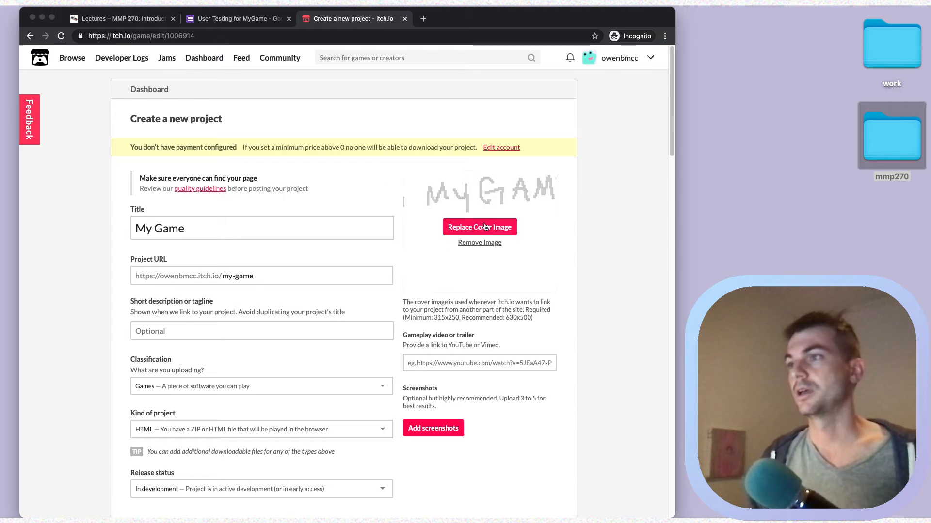
# Save the project and view its draft page.
pyautogui.scroll(-7, 397, 210)
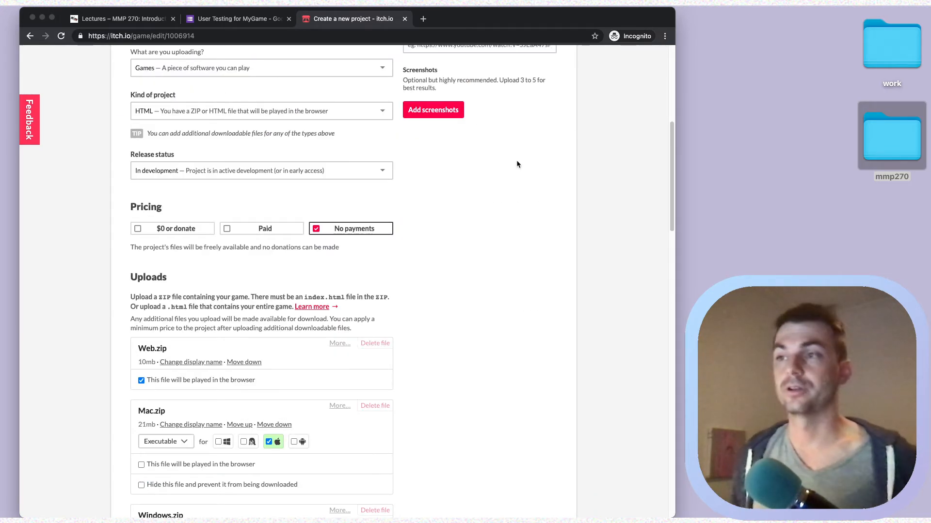
pyautogui.scroll(-20, 542, 227)
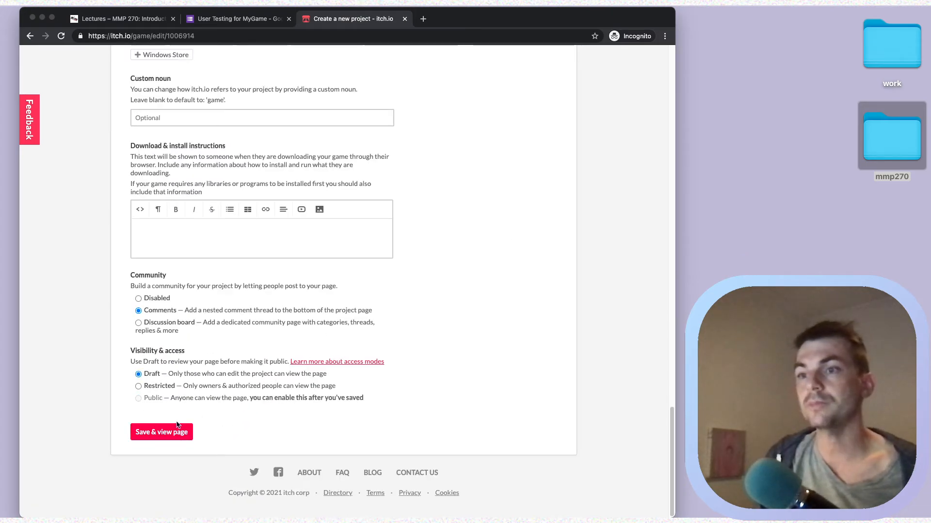
pyautogui.click(150, 433)
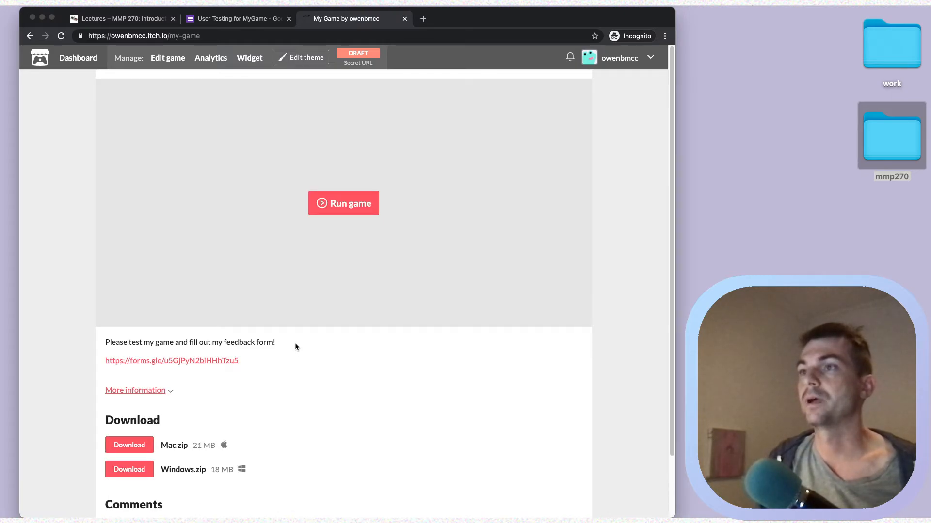
# Launch the embedded game, adjust the volume and start it from the title menu.
pyautogui.click(357, 212)
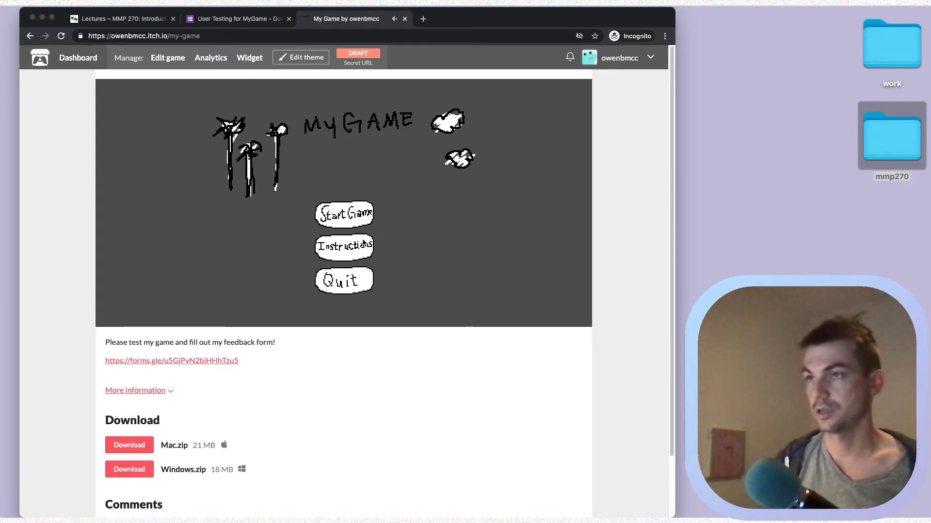
pyautogui.press('XF86AudioLowerVolume')
pyautogui.press('XF86AudioLowerVolume')
pyautogui.press('XF86AudioLowerVolume')
pyautogui.press('XF86AudioLowerVolume')
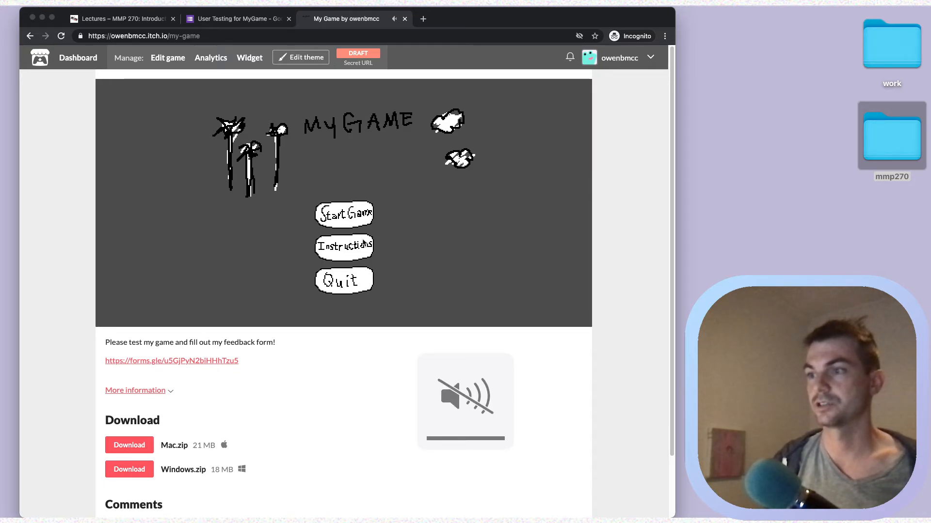
pyautogui.press('XF86AudioRaiseVolume')
pyautogui.press('XF86AudioRaiseVolume')
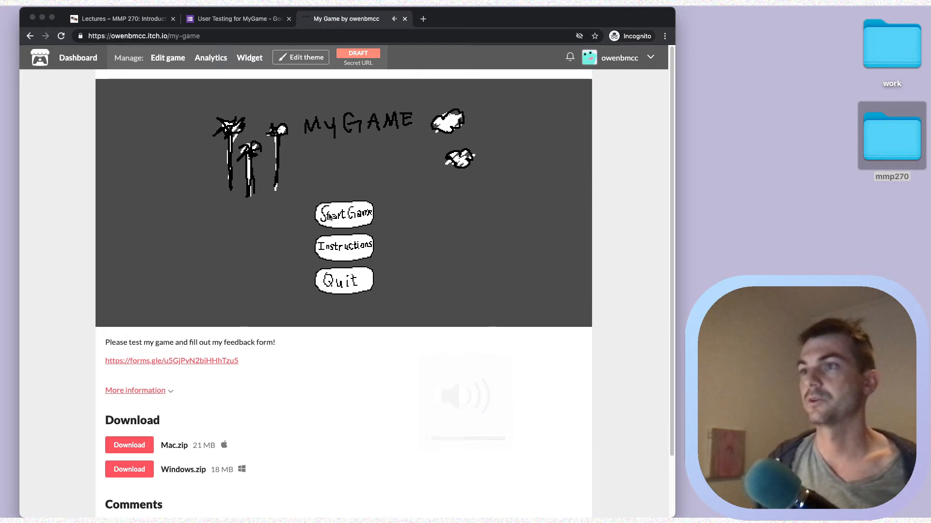
pyautogui.click(368, 212)
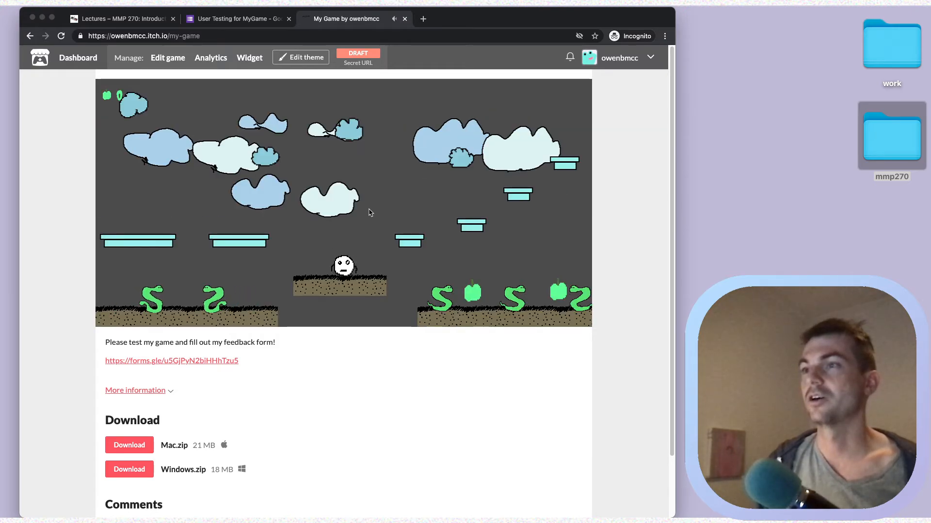
# Play a first attempt, walking and jumping toward the snakes until game over.
pyautogui.press('Left')
pyautogui.press('space')
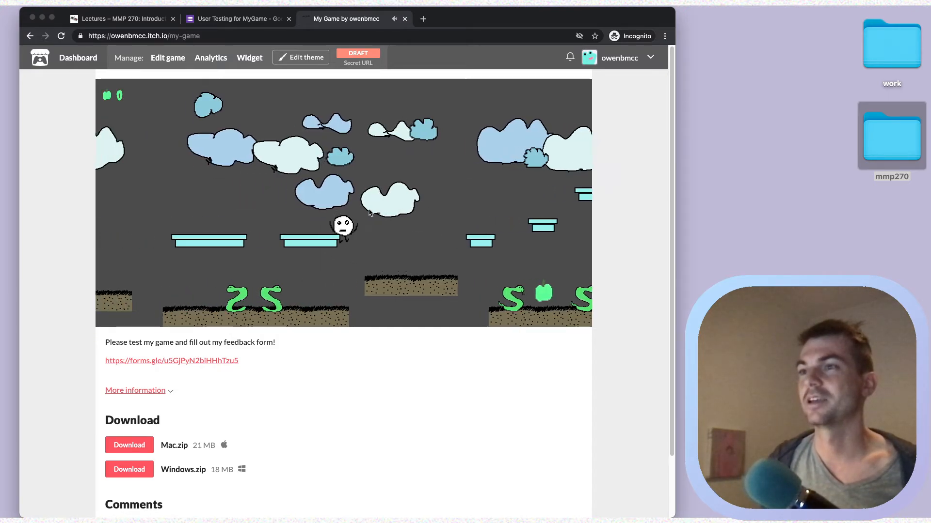
pyautogui.press('Left')
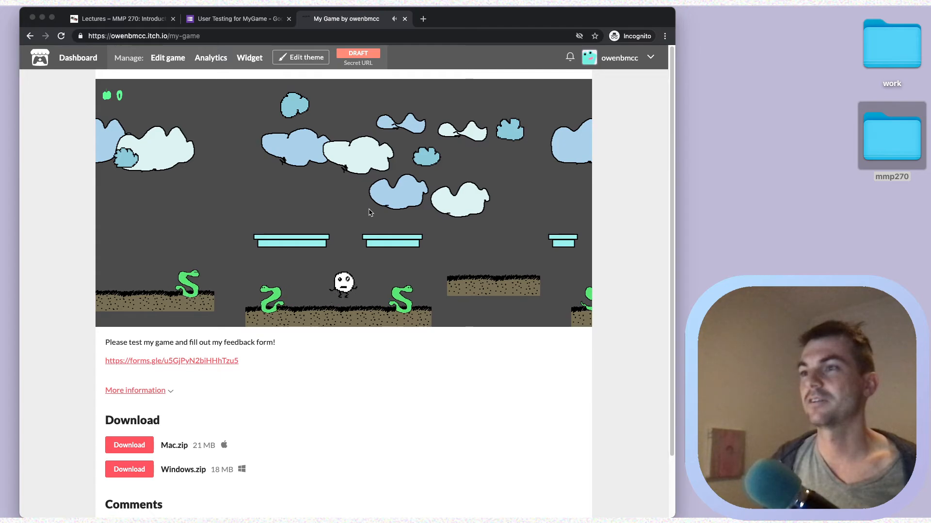
pyautogui.press('Right')
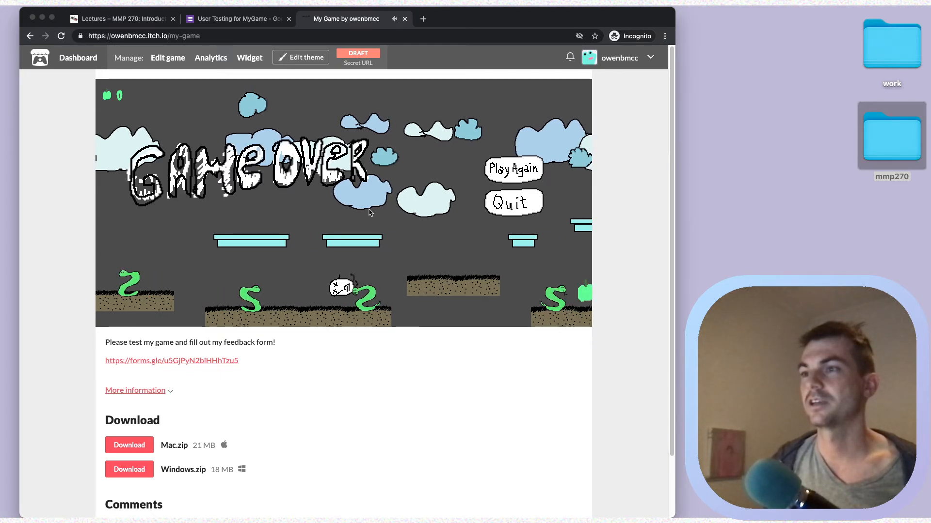
# Restart and jump across the platforms to reach the tree and win, then view the downloads.
pyautogui.click(535, 173)
pyautogui.press('Right')
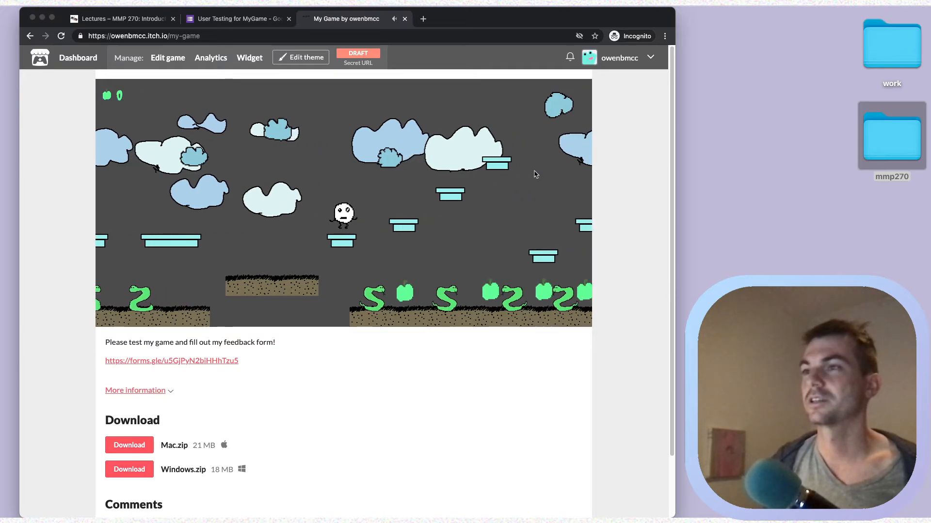
pyautogui.press('space')
pyautogui.press('Right')
pyautogui.press('space')
pyautogui.press('Right')
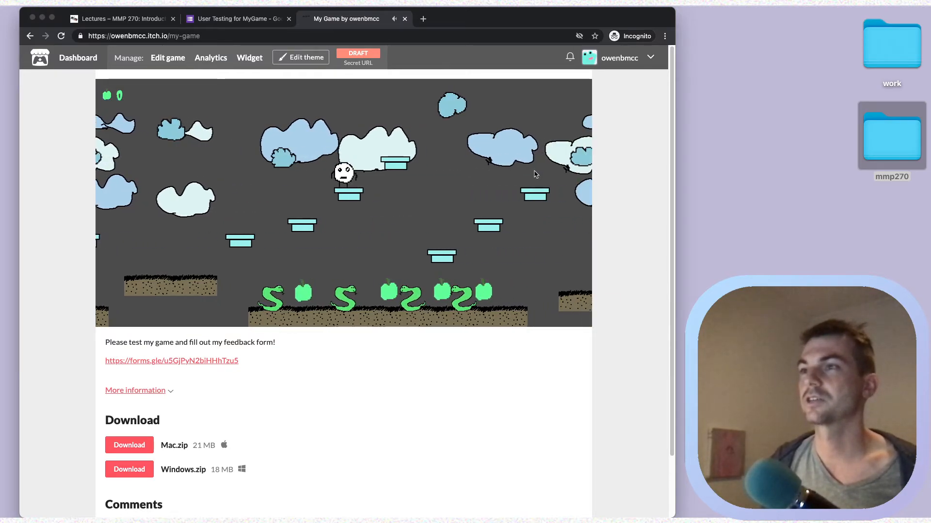
pyautogui.press('space')
pyautogui.press('Right')
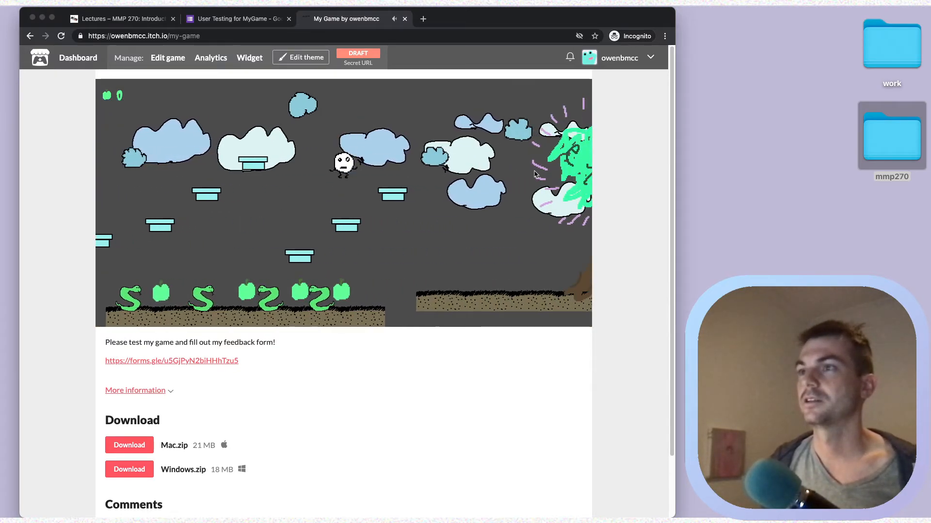
pyautogui.press('Right')
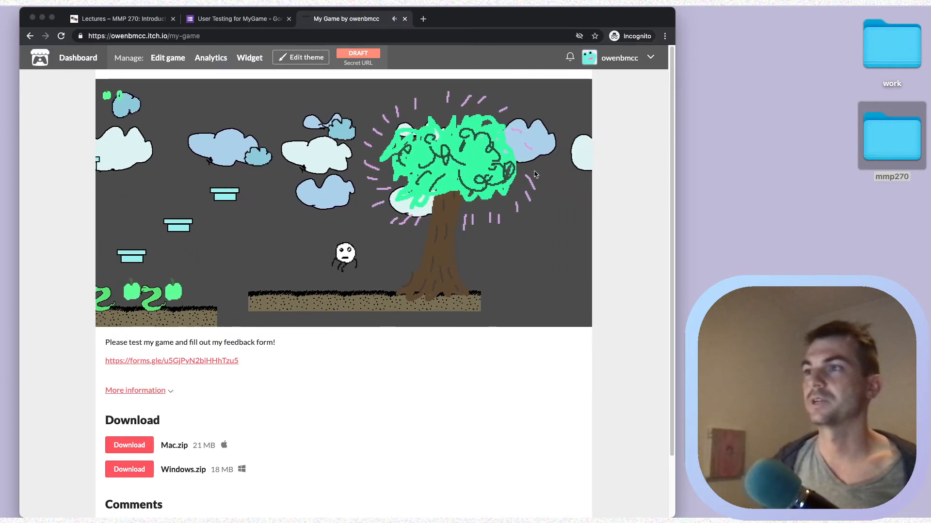
pyautogui.press('Right')
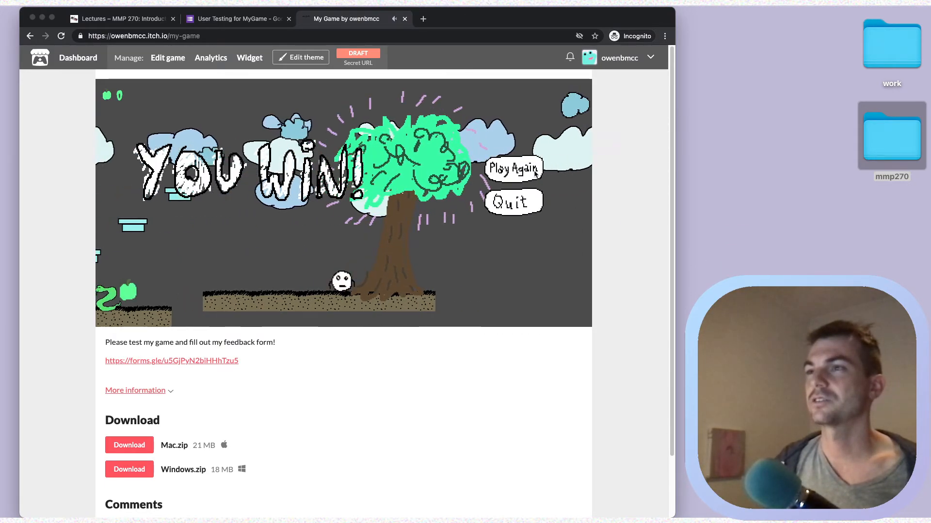
pyautogui.press('Left')
pyautogui.press('Right')
pyautogui.press('Left')
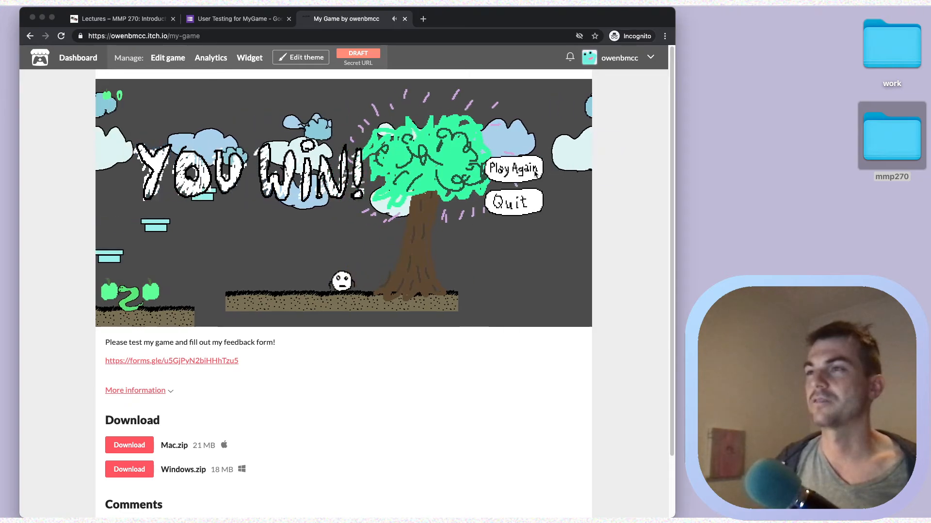
pyautogui.press('Right')
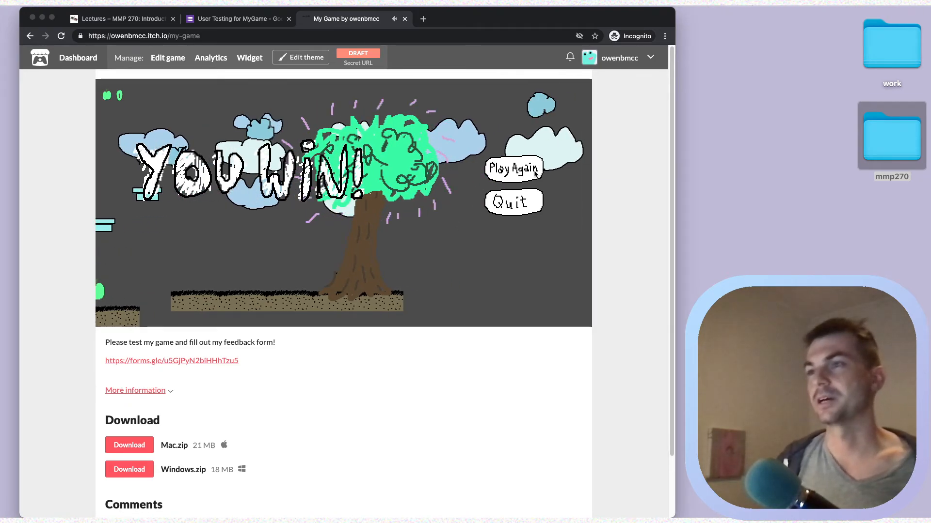
pyautogui.press('Left')
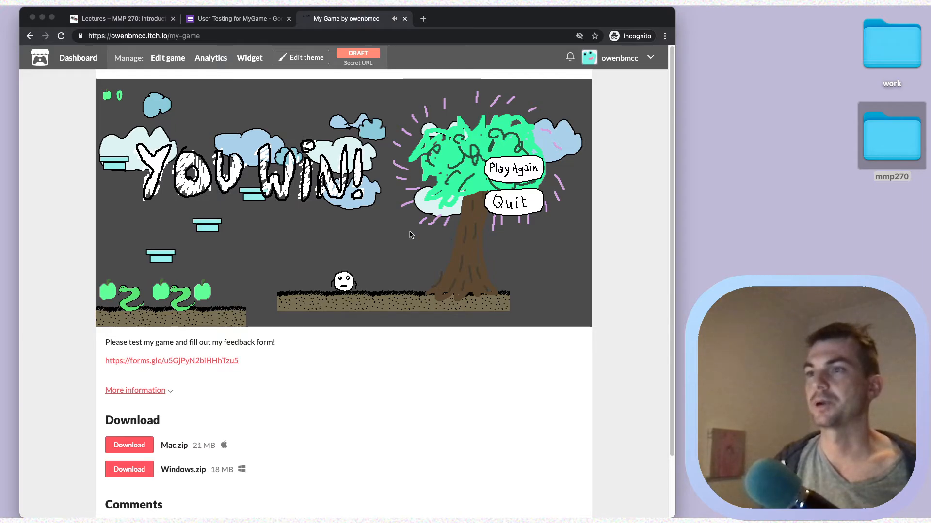
pyautogui.scroll(-1, 411, 235)
pyautogui.scroll(1, 411, 235)
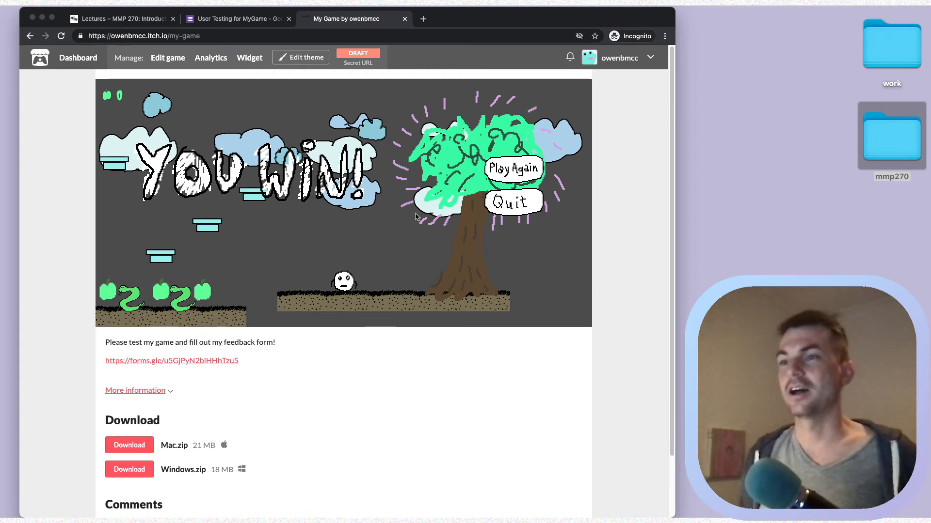
pyautogui.scroll(-3, 415, 217)
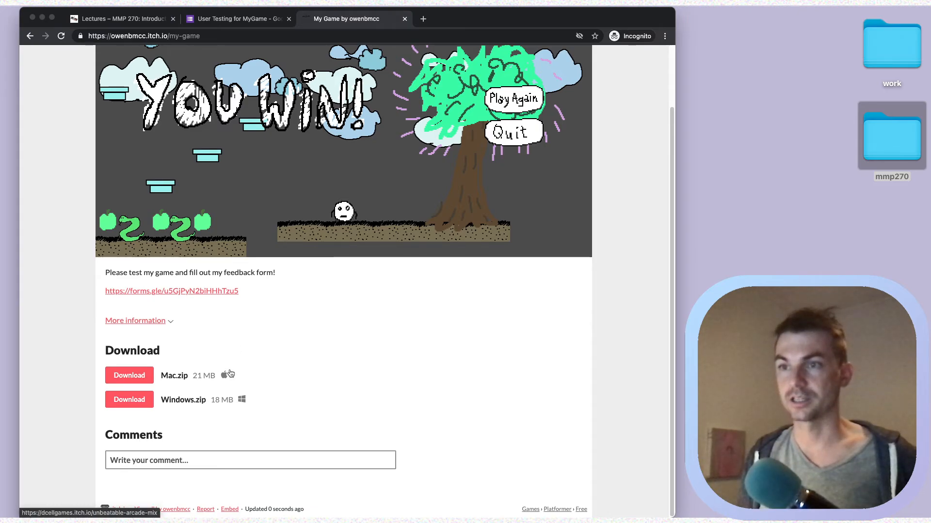
# Download the Mac.zip build, close the folder windows and dismiss the thank-you message.
pyautogui.click(127, 374)
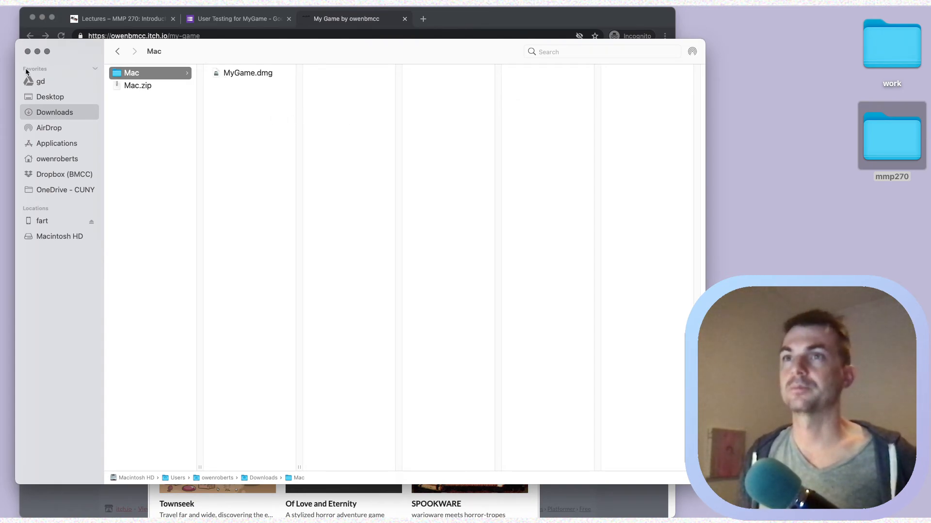
pyautogui.click(27, 51)
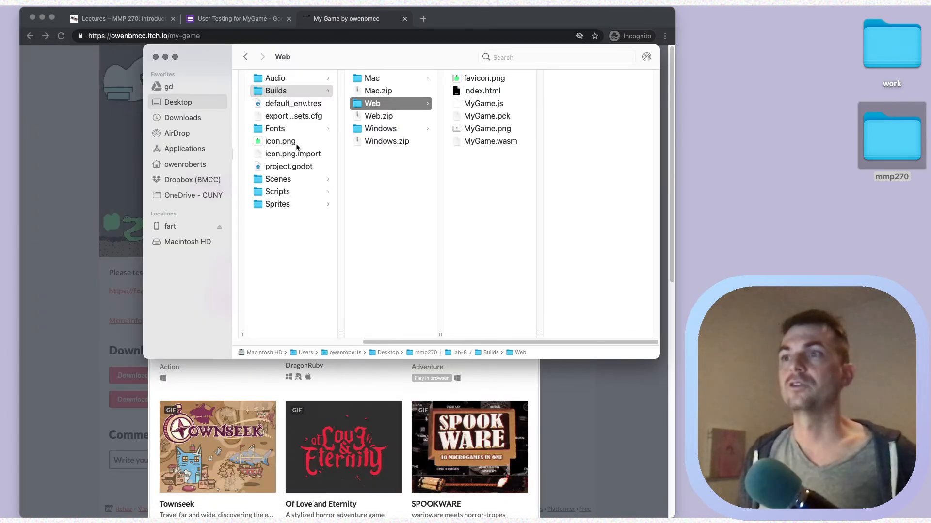
pyautogui.click(155, 58)
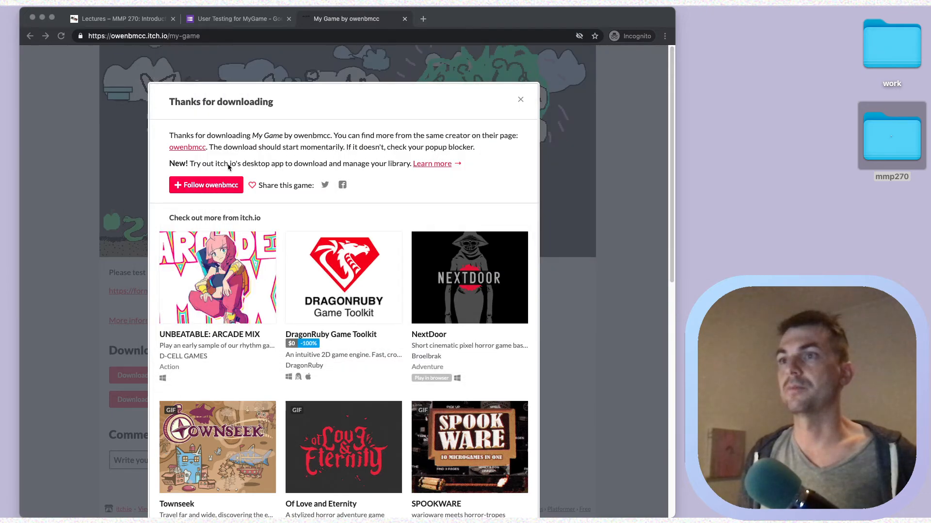
pyautogui.click(521, 101)
pyautogui.scroll(-1, 425, 346)
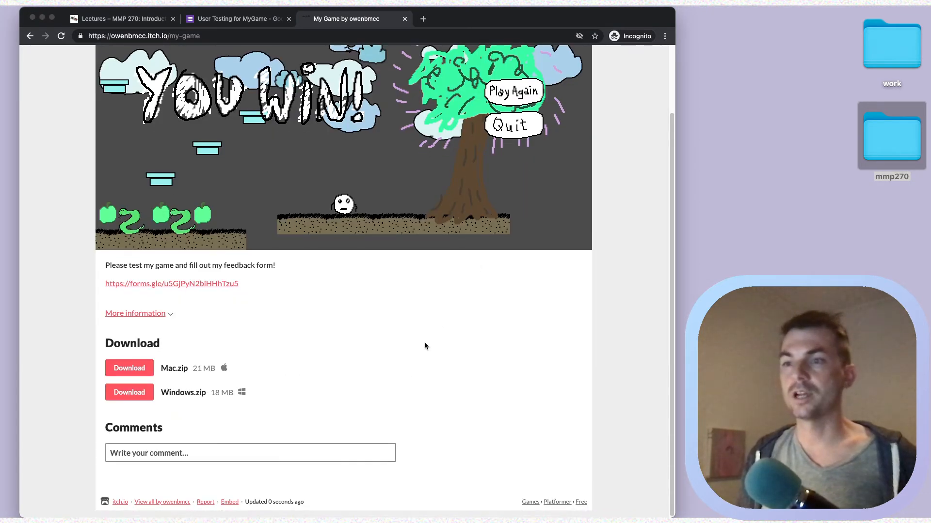
pyautogui.scroll(3, 425, 345)
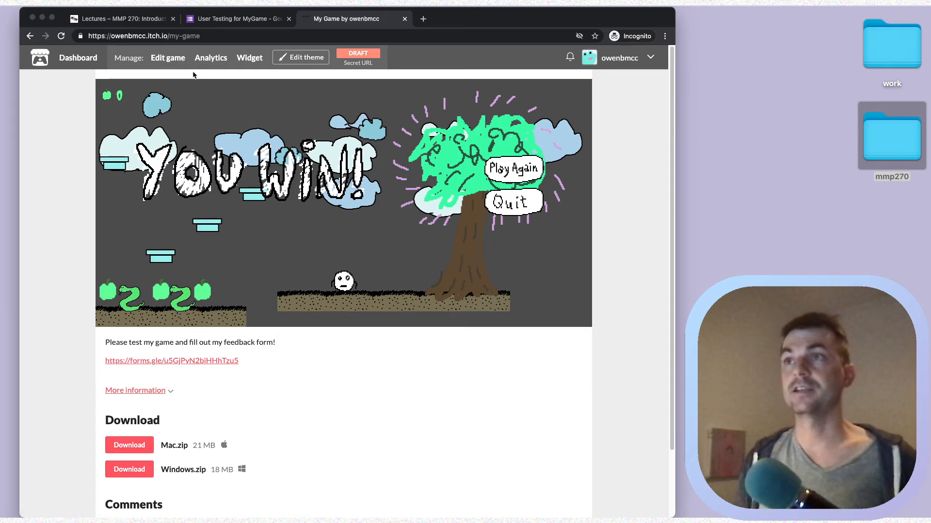
# In the theme editor, darken the page background colour to dark grey.
pyautogui.click(306, 57)
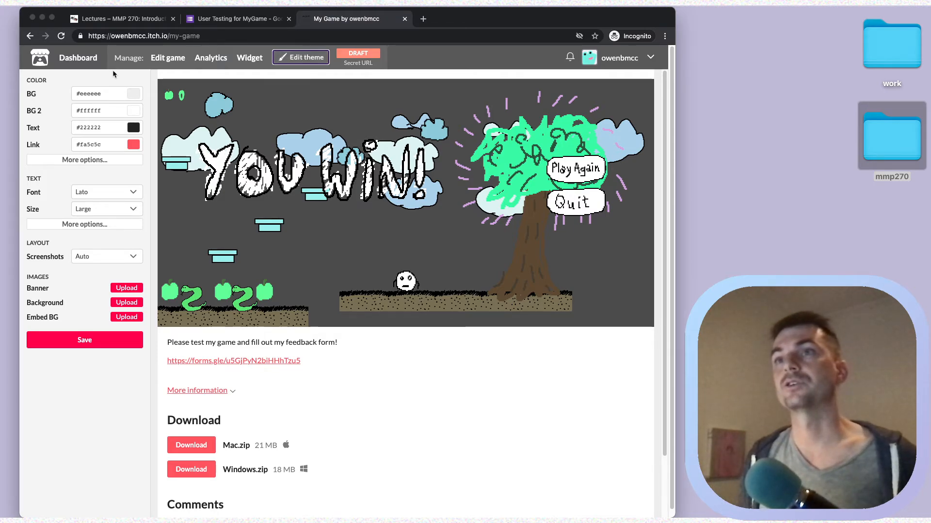
pyautogui.click(100, 94)
pyautogui.click(202, 132)
pyautogui.moveTo(203, 132); pyautogui.dragTo(223, 153)
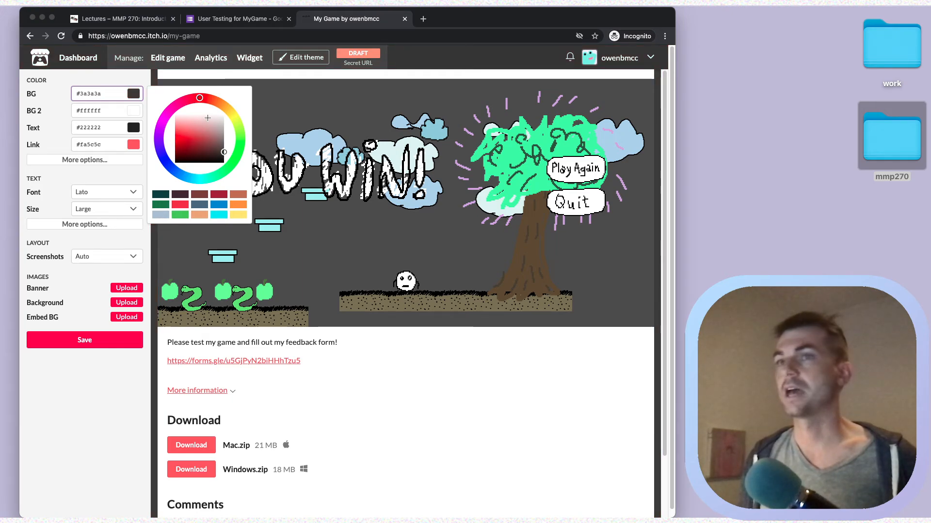
pyautogui.click(36, 122)
# Set the font to Pixel, text size to Very Large, and screenshot layout to Auto.
pyautogui.click(89, 194)
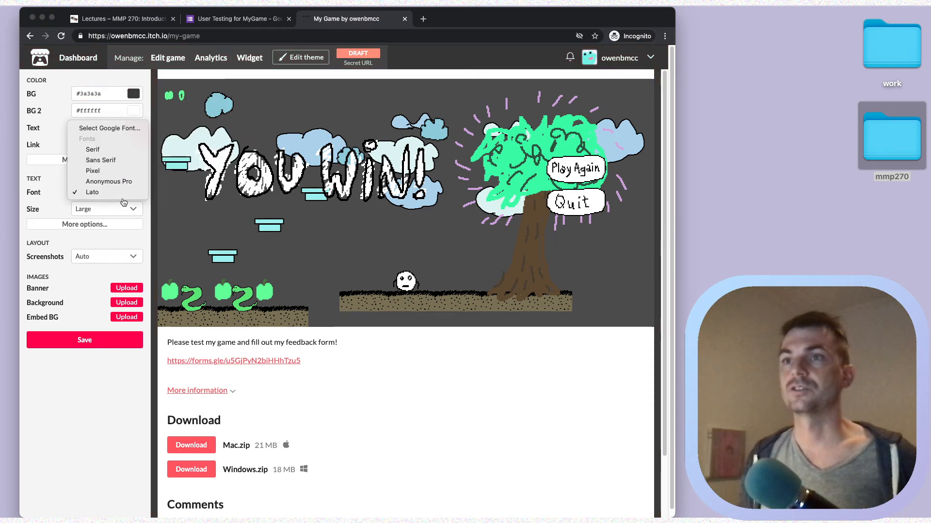
pyautogui.click(117, 173)
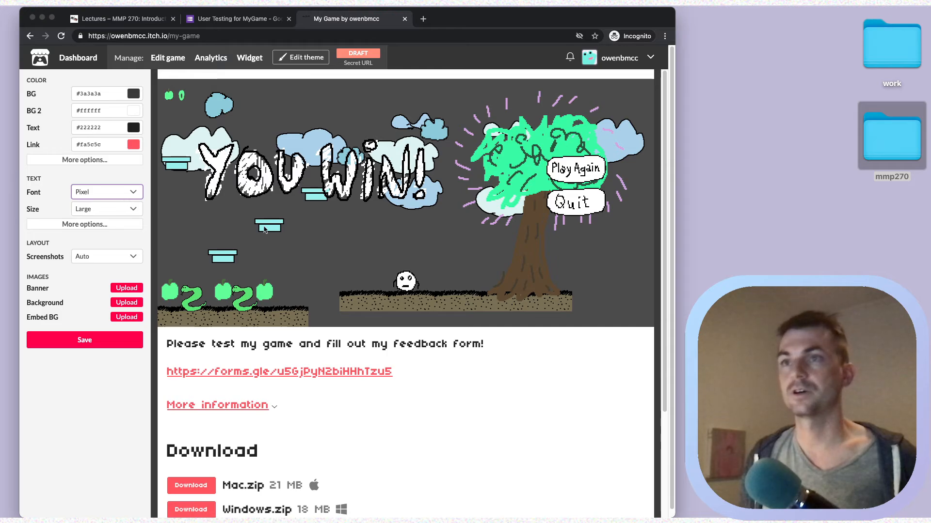
pyautogui.click(108, 209)
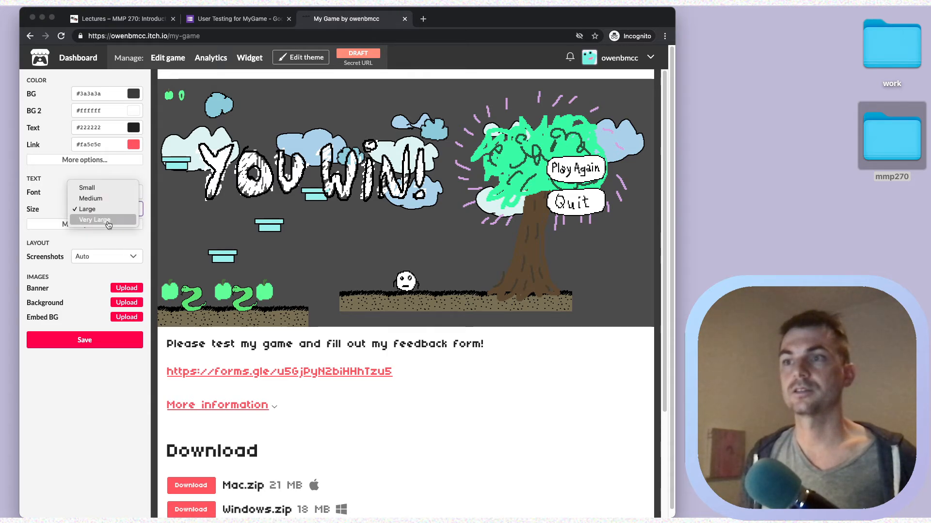
pyautogui.click(107, 220)
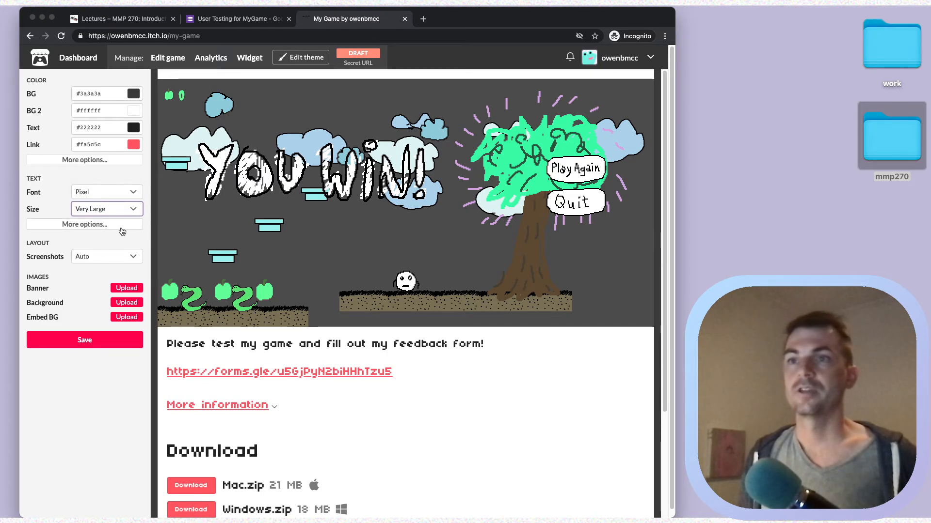
pyautogui.click(108, 259)
pyautogui.click(113, 236)
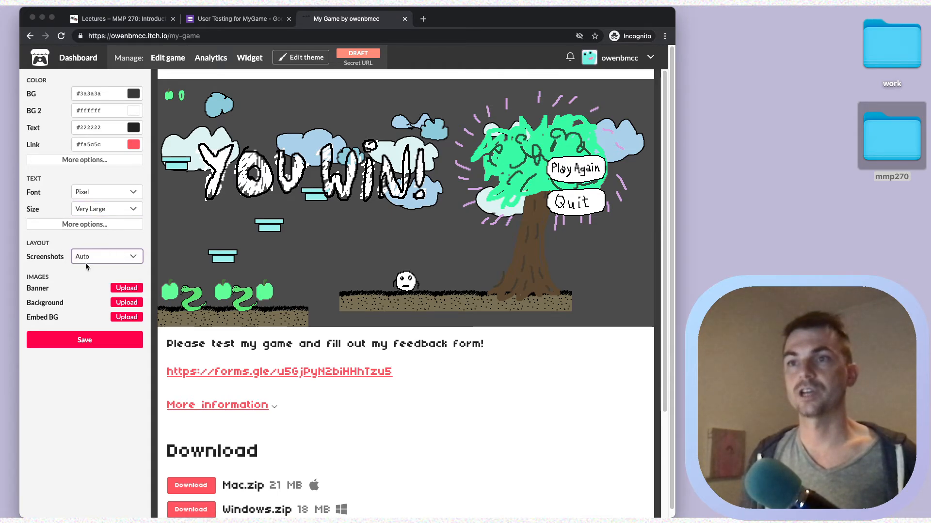
# Change the background to pure black #000000 and save the theme.
pyautogui.scroll(-5, 254, 273)
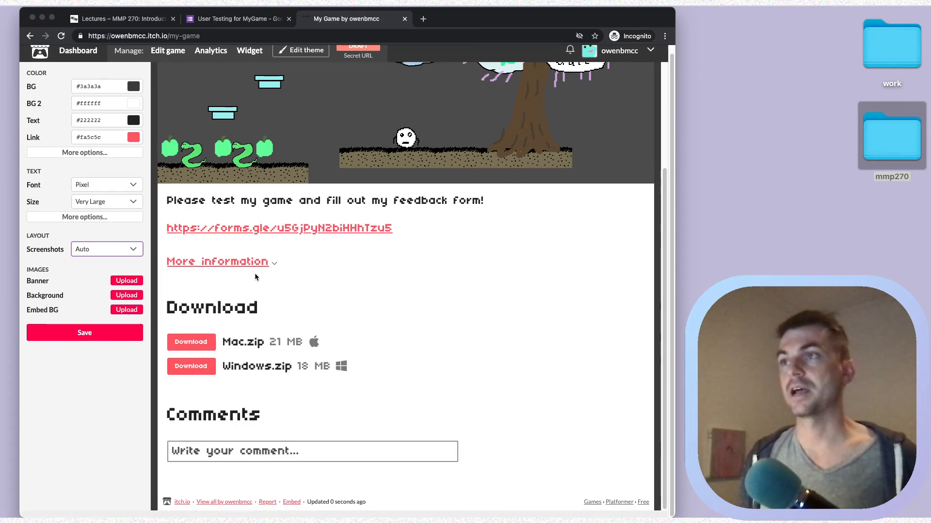
pyautogui.scroll(5, 254, 272)
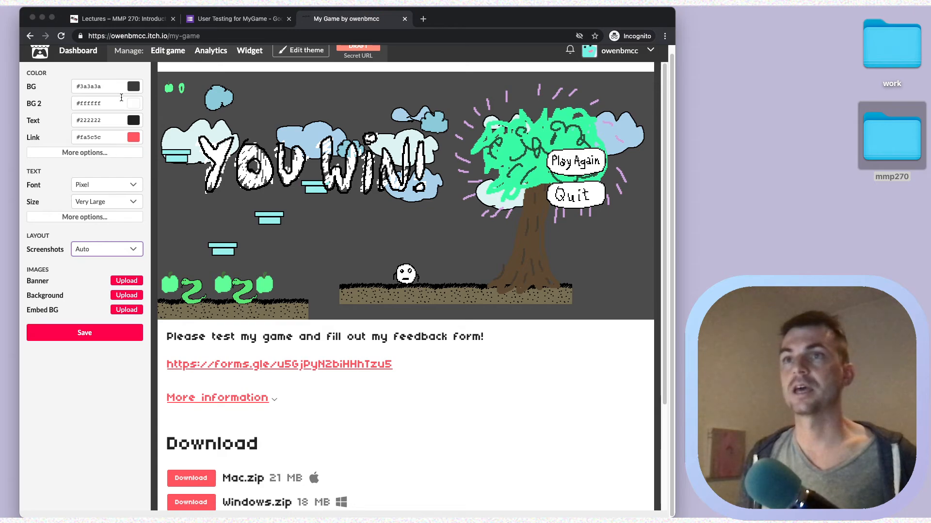
pyautogui.scroll(-3, 238, 125)
pyautogui.scroll(3, 236, 129)
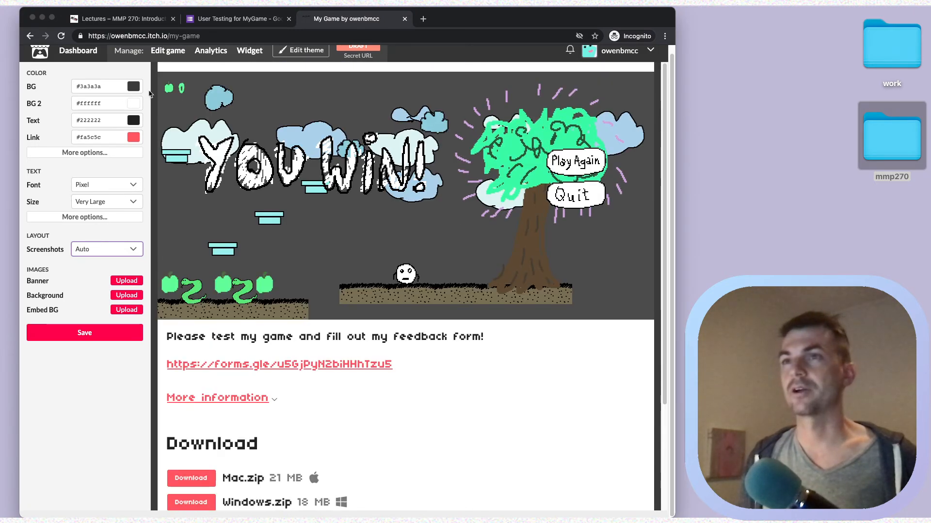
pyautogui.click(130, 90)
pyautogui.moveTo(213, 130); pyautogui.dragTo(173, 185)
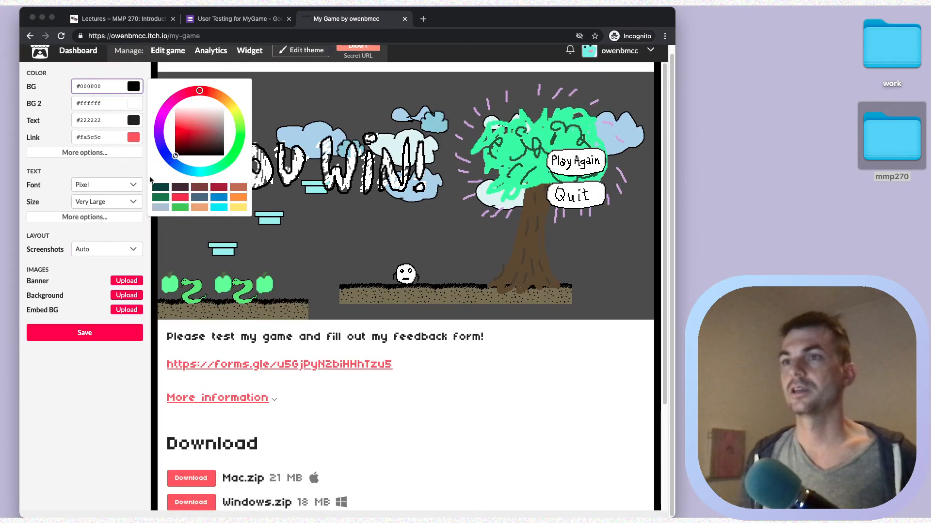
pyautogui.click(132, 89)
pyautogui.click(80, 331)
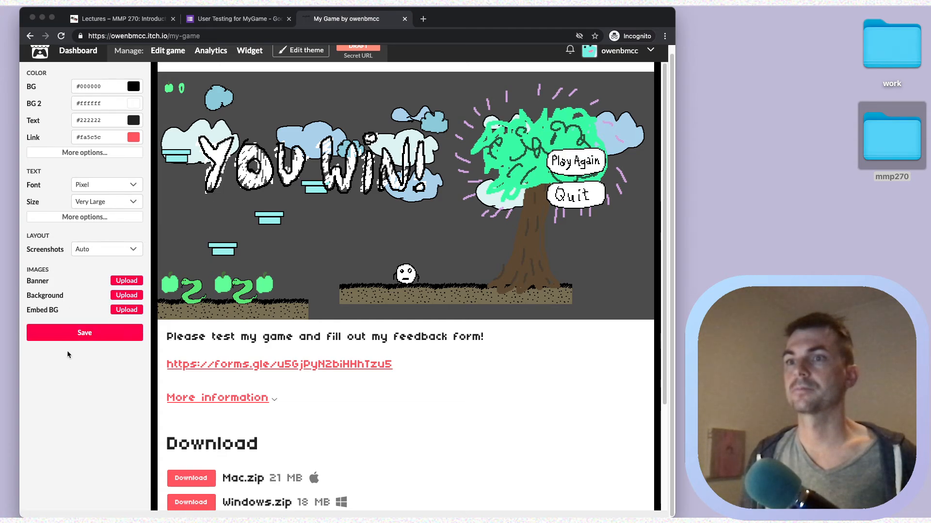
pyautogui.click(87, 333)
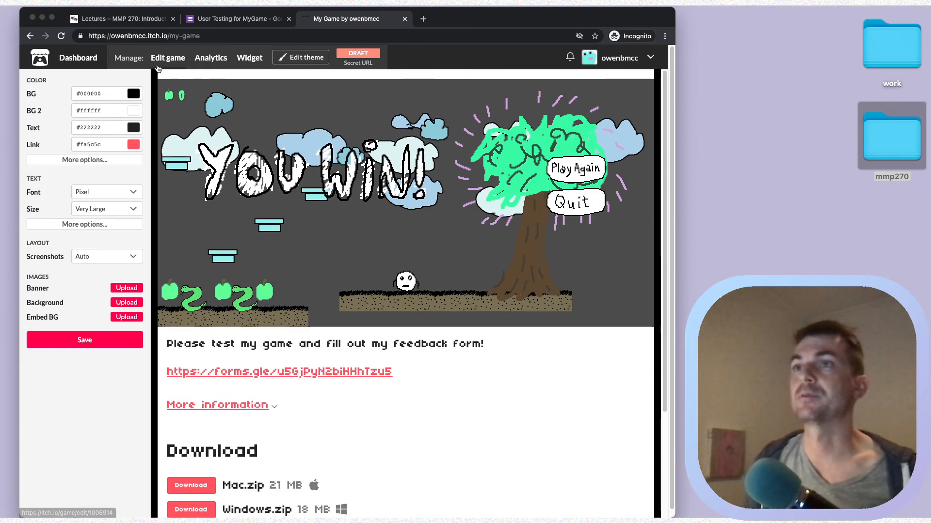
# Set the project's visibility to Public and save the settings.
pyautogui.click(166, 59)
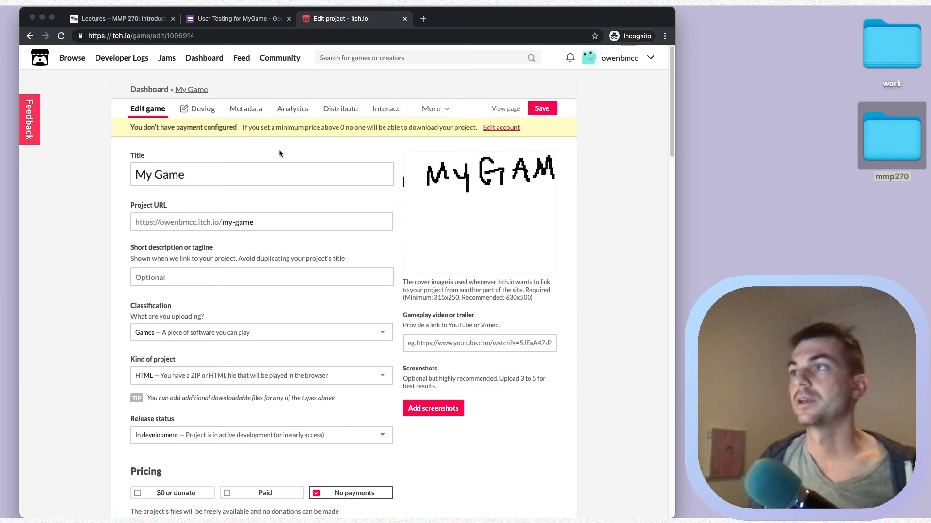
pyautogui.scroll(-20, 279, 152)
pyautogui.click(139, 475)
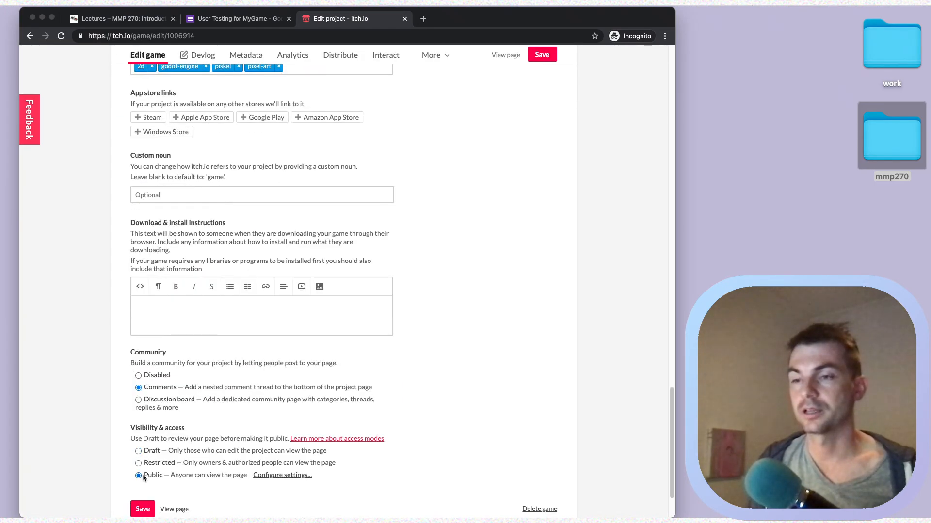
pyautogui.scroll(-3, 142, 474)
pyautogui.click(148, 436)
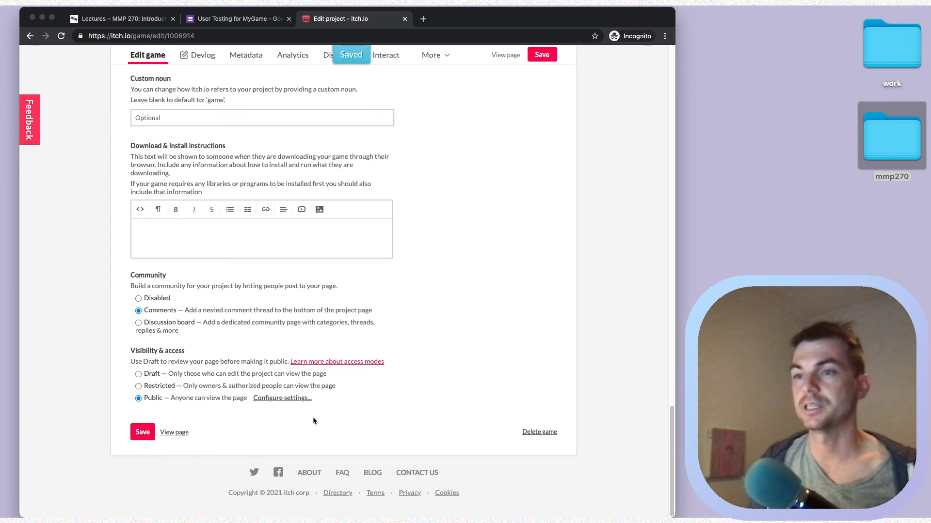
# View the live game page and select its full web address.
pyautogui.scroll(20, 379, 290)
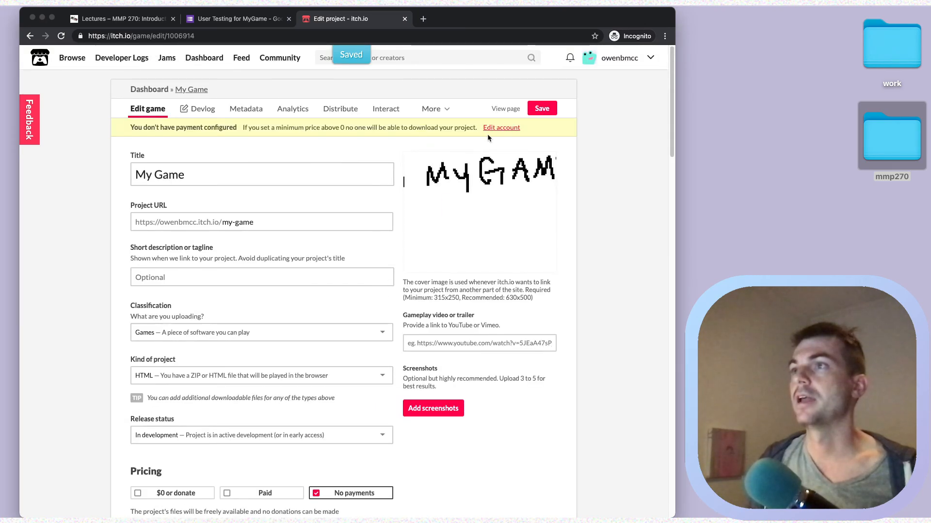
pyautogui.click(505, 110)
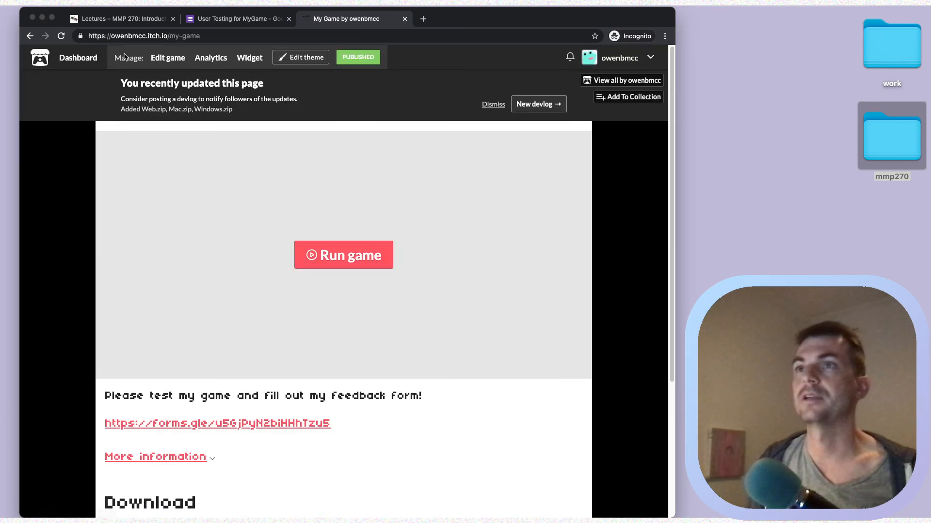
pyautogui.click(107, 39)
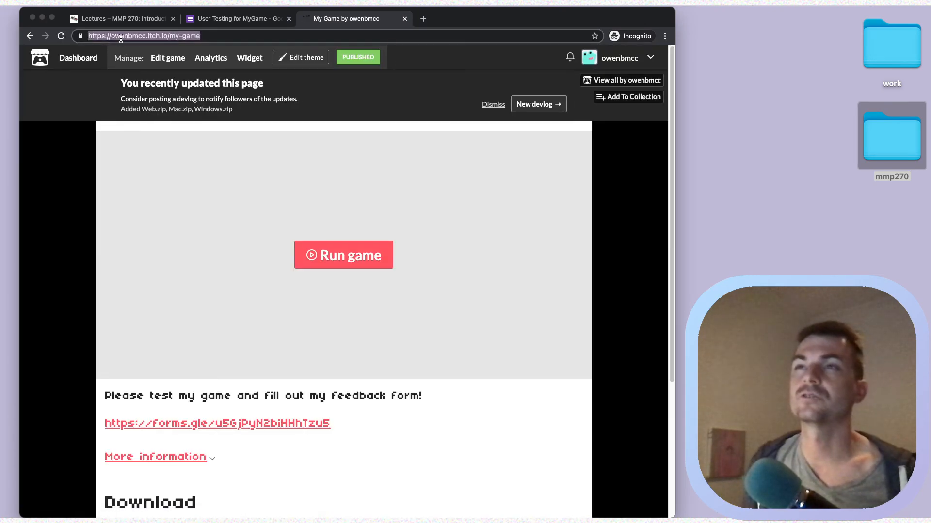
pyautogui.doubleClick(121, 37)
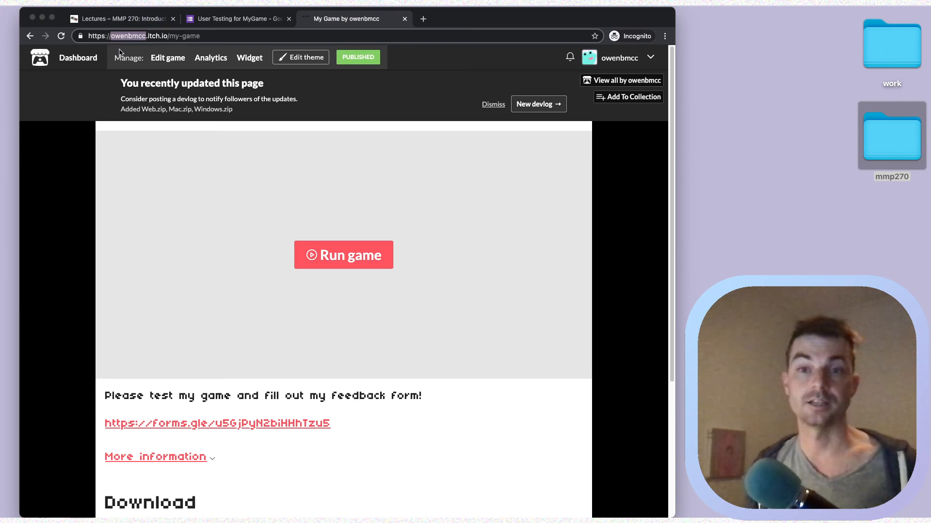
pyautogui.click(170, 38)
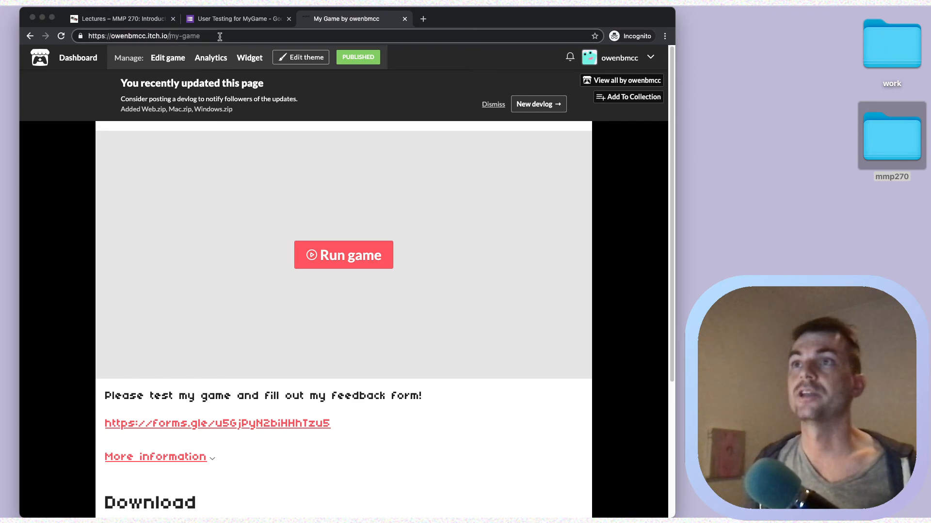
pyautogui.moveTo(215, 35); pyautogui.dragTo(171, 38)
pyautogui.doubleClick(175, 37)
pyautogui.click(175, 37)
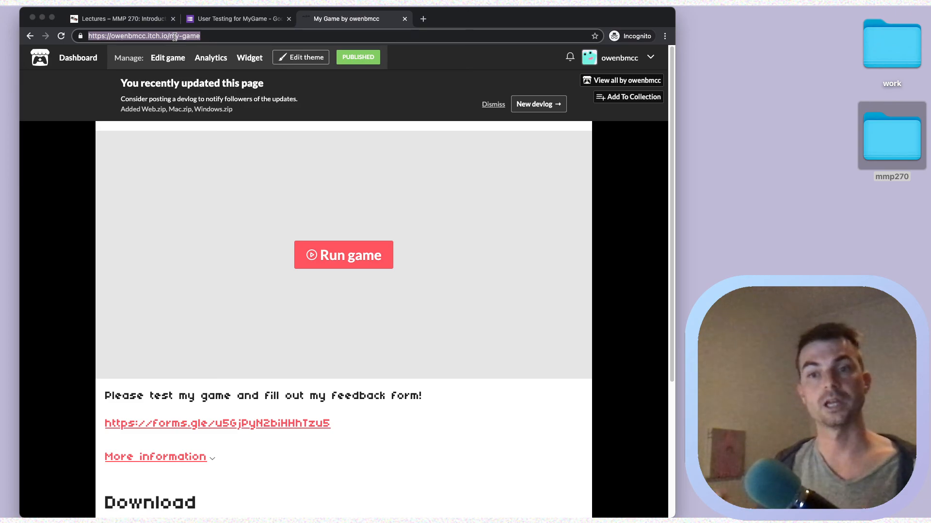
pyautogui.click(238, 19)
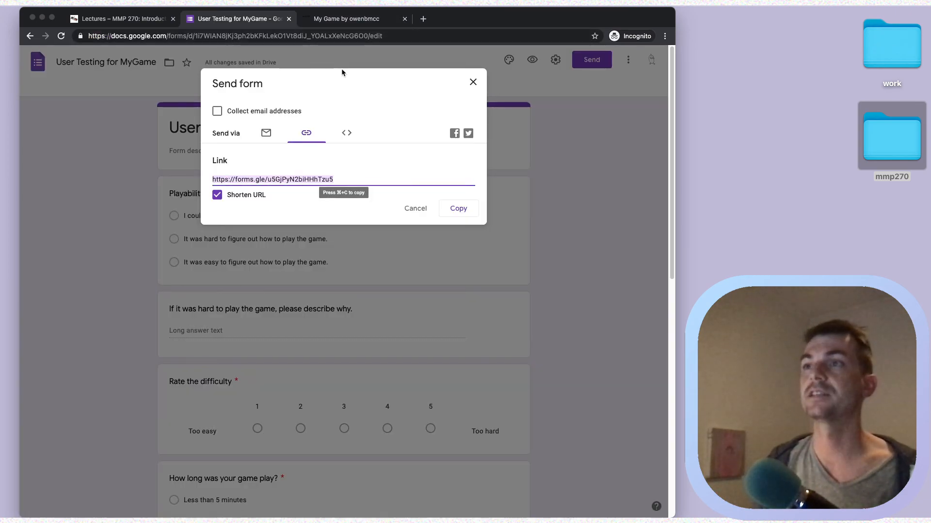
pyautogui.click(379, 18)
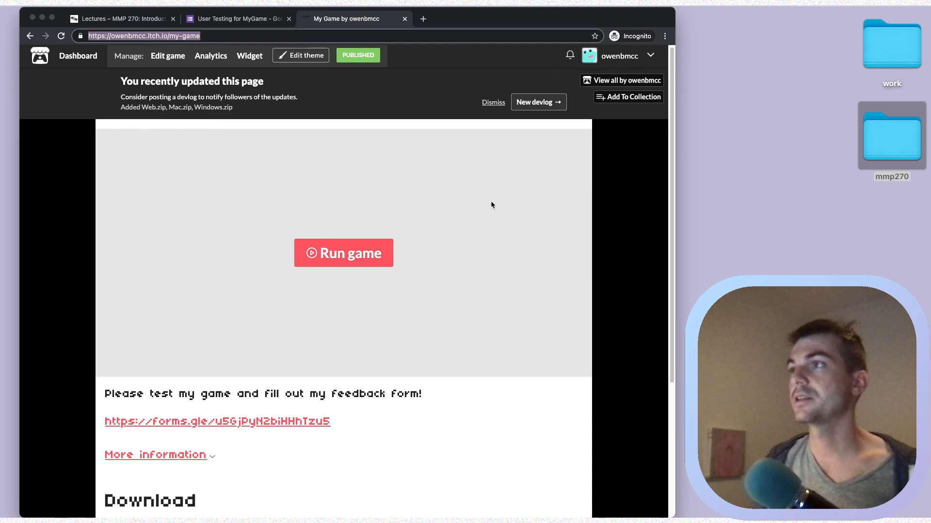
pyautogui.scroll(-5, 491, 204)
pyautogui.scroll(5, 490, 205)
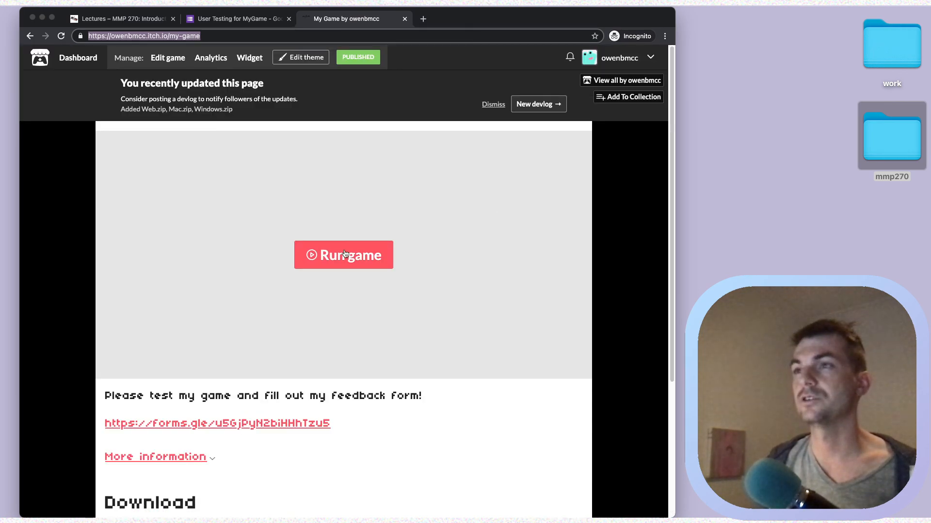